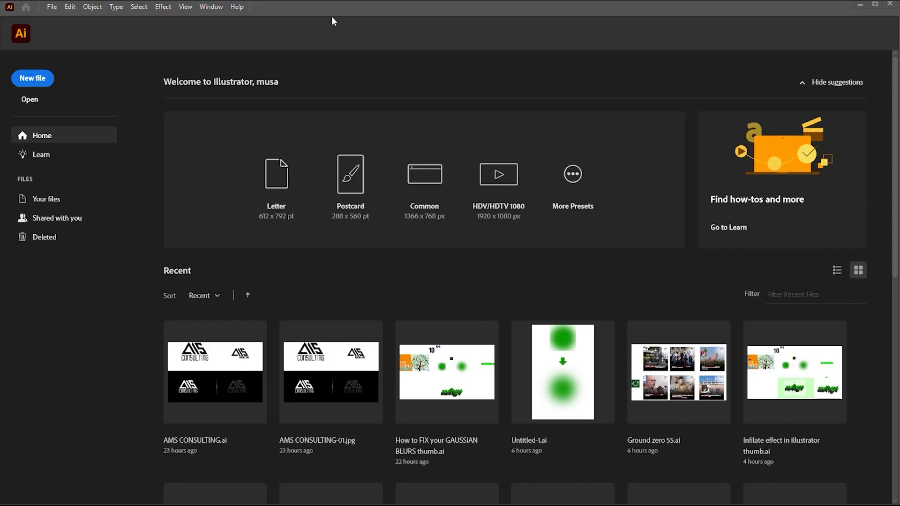
Choose New file on the Illustrator home screen to bring up the New Document dialog.
click(33, 79)
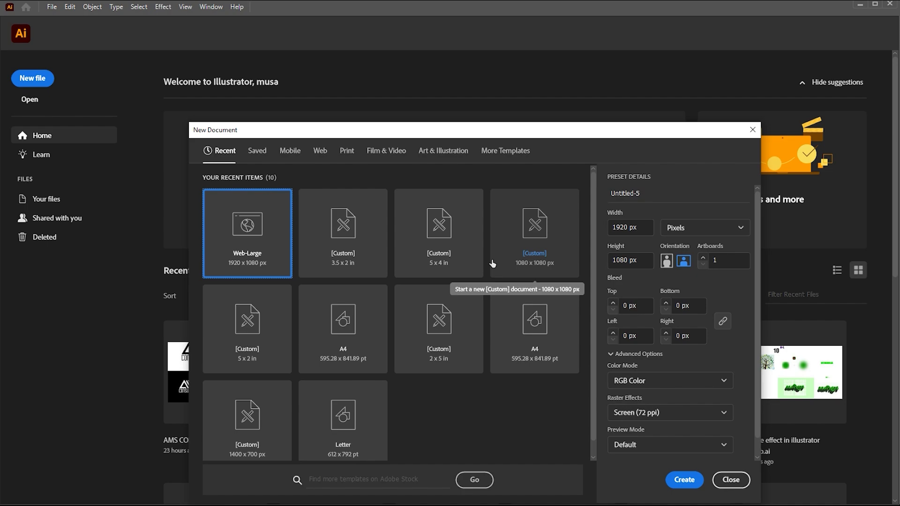
Create the 1920 × 1080 px document and add a large placeholder text object near the centre.
click(683, 480)
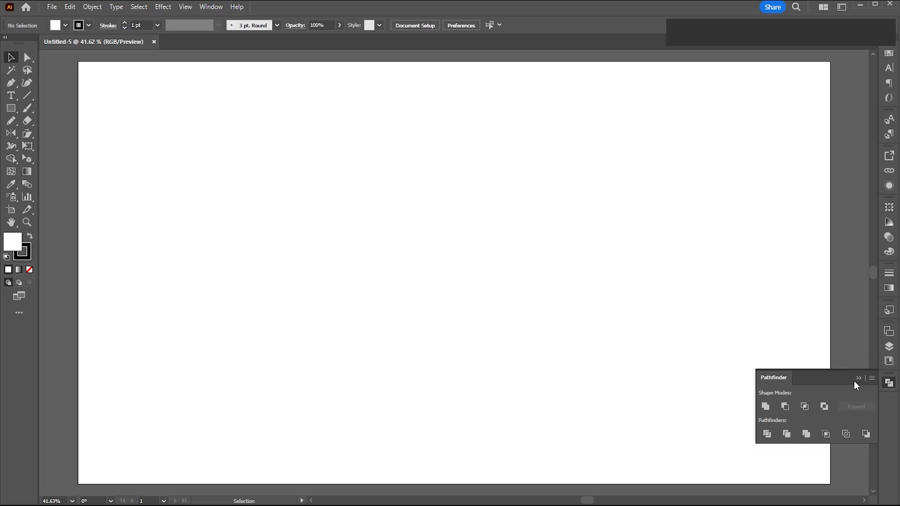
click(859, 380)
key(t)
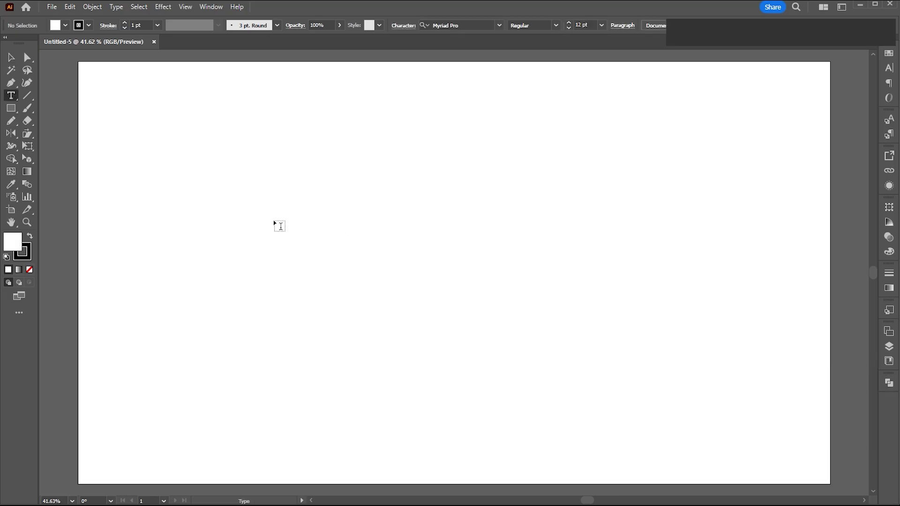
click(272, 214)
key(v)
click(285, 211)
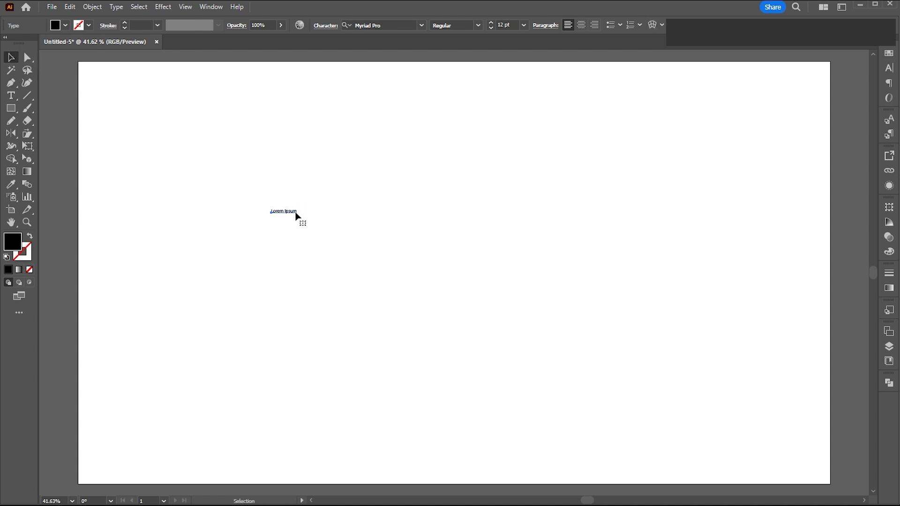
drag(300, 218, 456, 281)
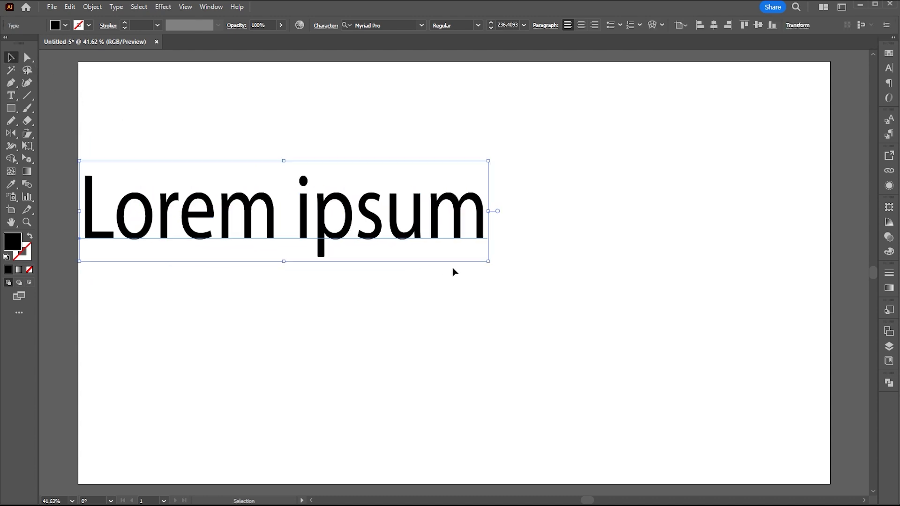
drag(331, 246, 480, 242)
Replace the placeholder with 'learn', change it to UPPERCASE, and centre LEARN on the artboard.
key(t)
click(464, 232)
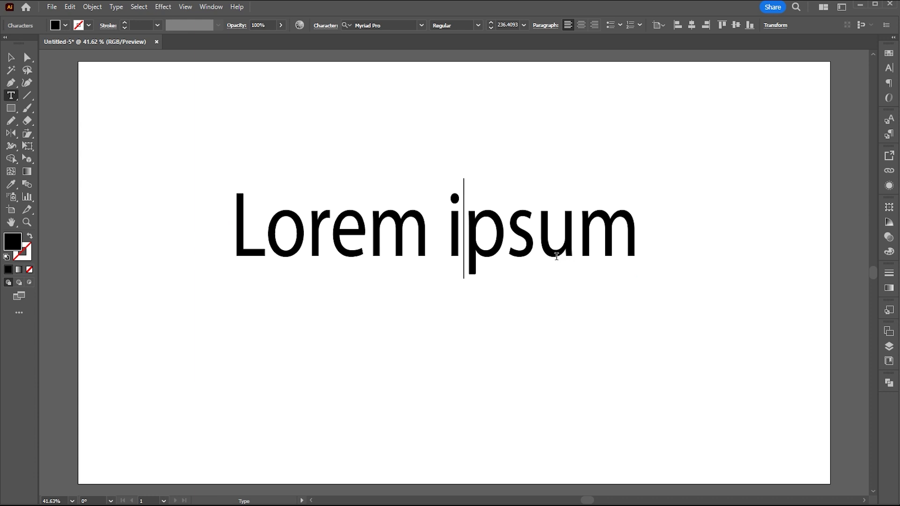
key(ctrl+a)
text(I)
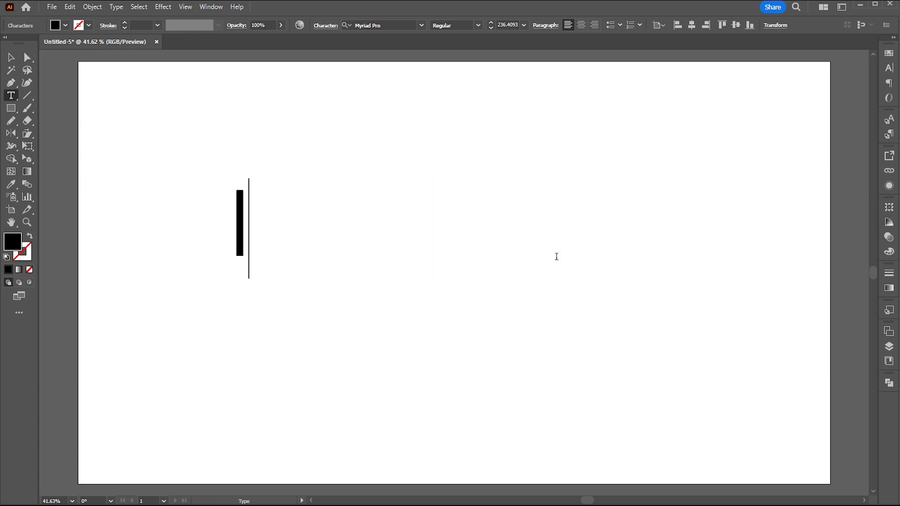
text(earn)
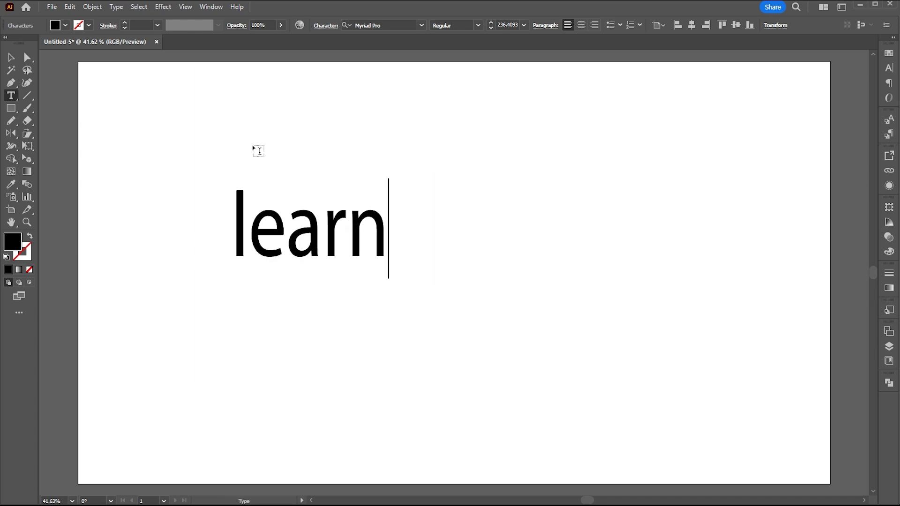
click(12, 58)
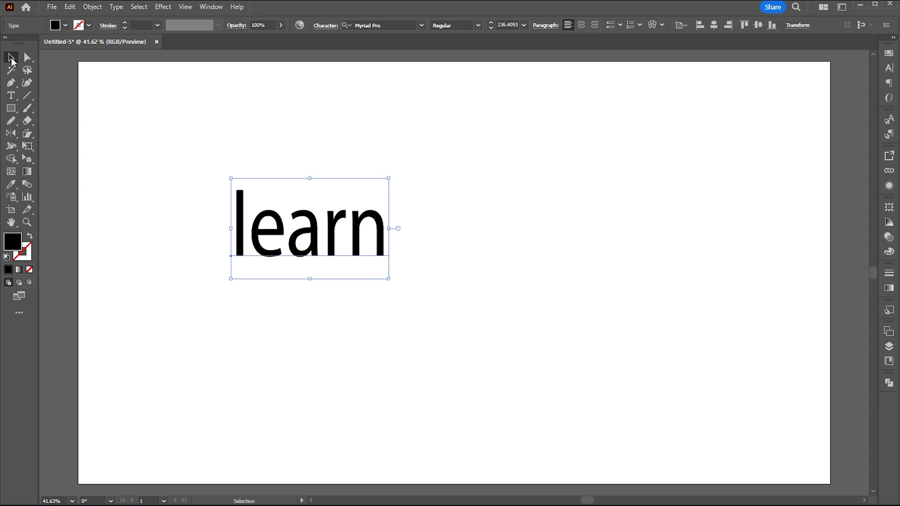
click(116, 7)
click(299, 170)
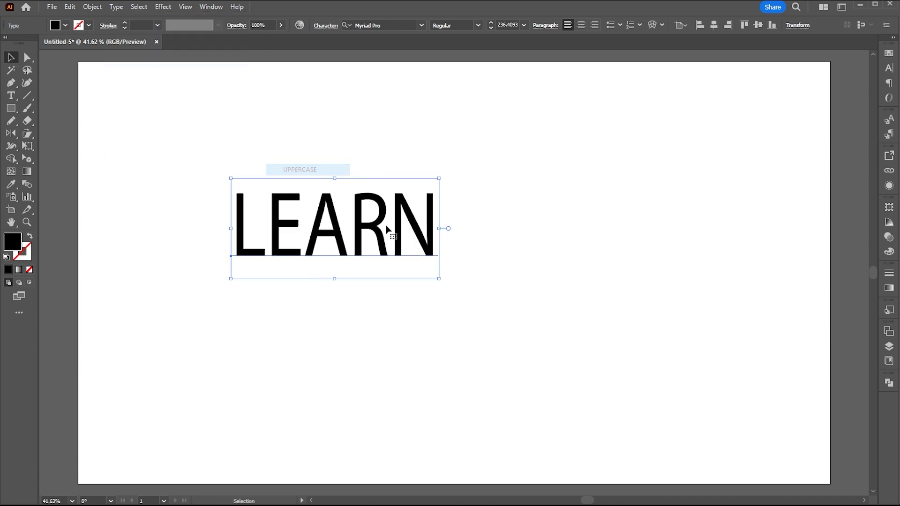
drag(331, 233, 424, 259)
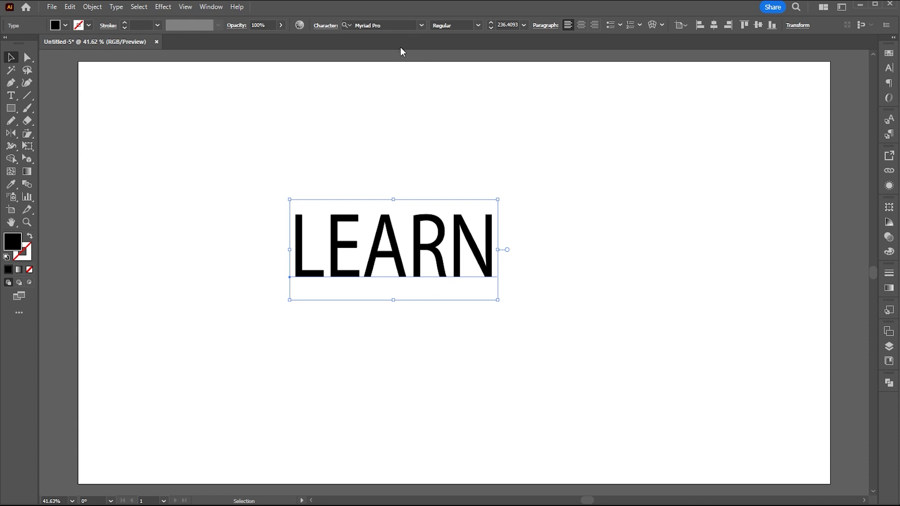
Set LEARN in the Kelsi 1 fill font, scale it up, and zoom in on it.
click(389, 26)
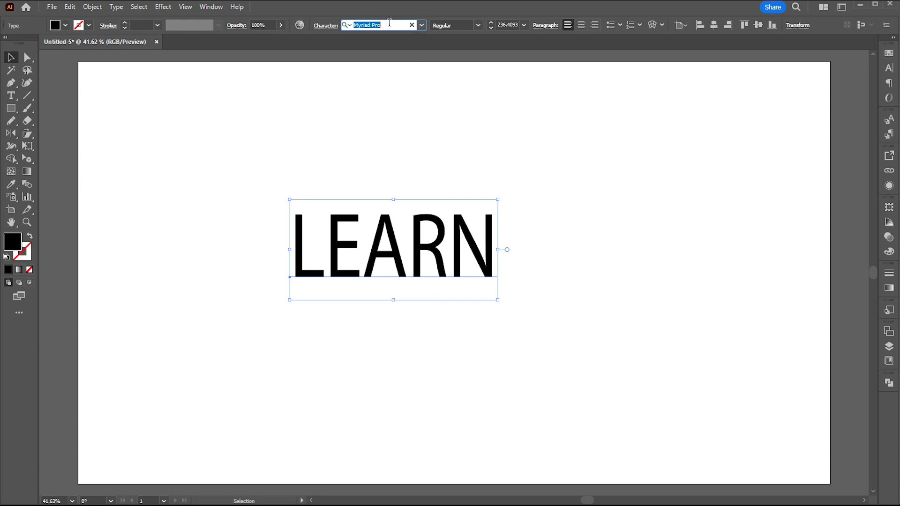
text(el)
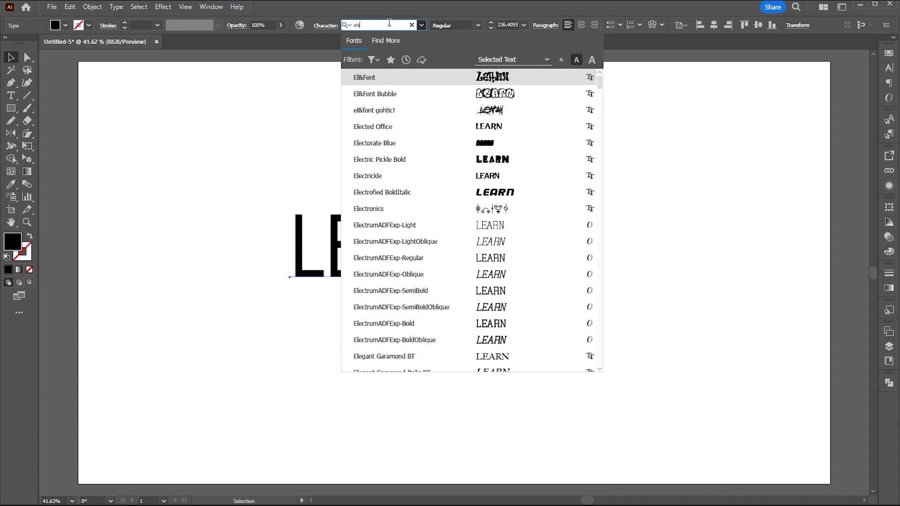
text(s)
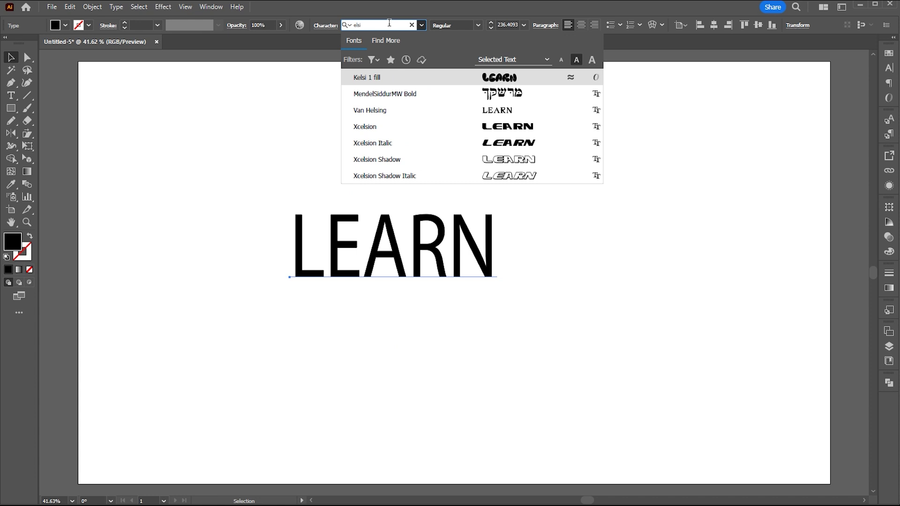
key(Return)
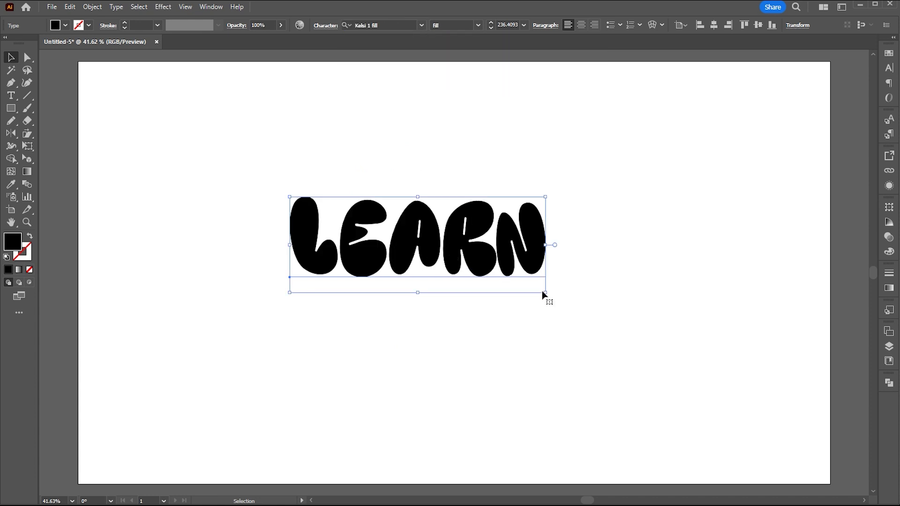
drag(545, 294, 570, 310)
key(z)
click(454, 221)
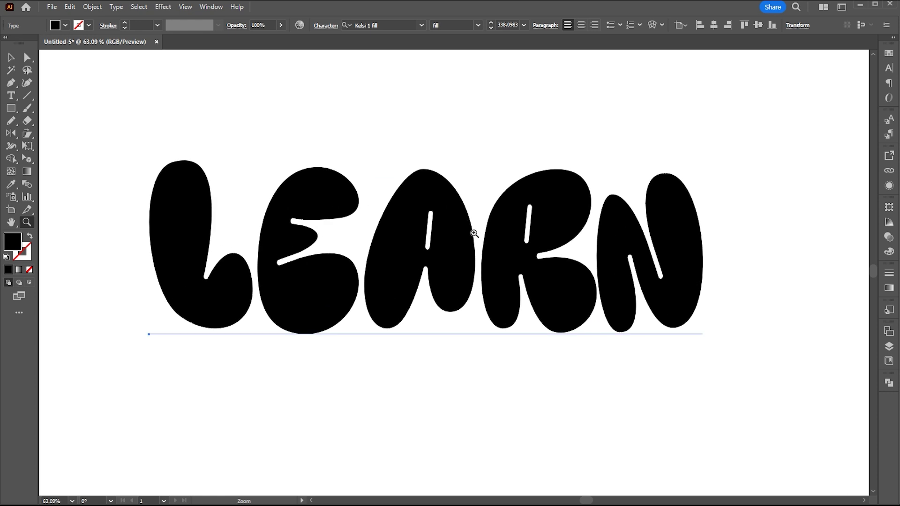
key(v)
right_click(456, 218)
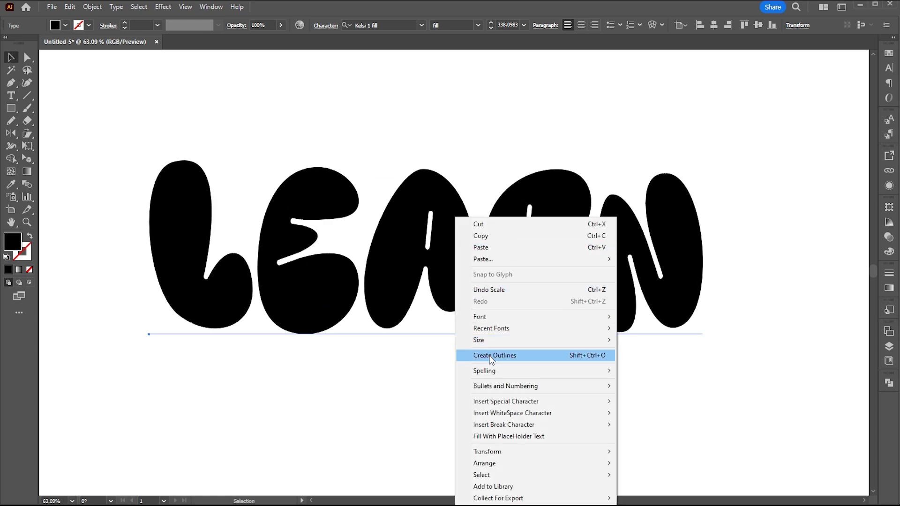
Create outlines from LEARN and ungroup it so each letter is its own path.
click(494, 355)
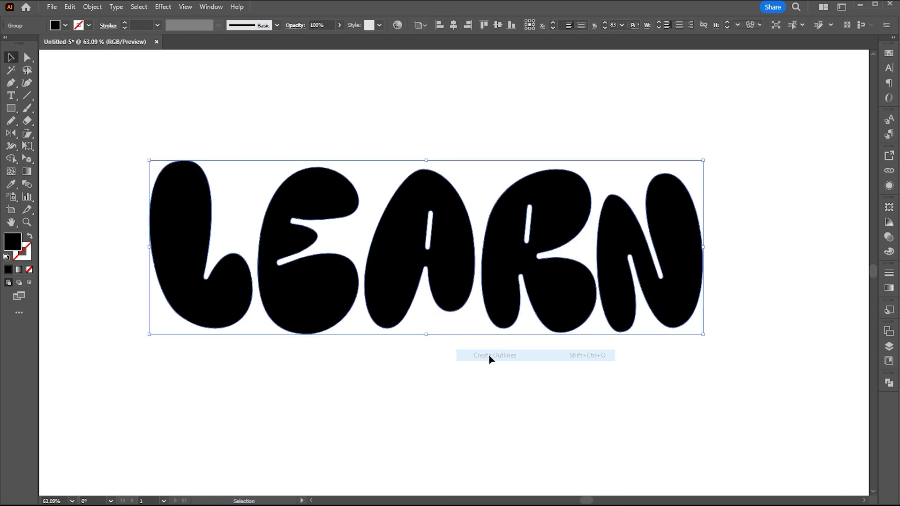
right_click(450, 280)
click(485, 416)
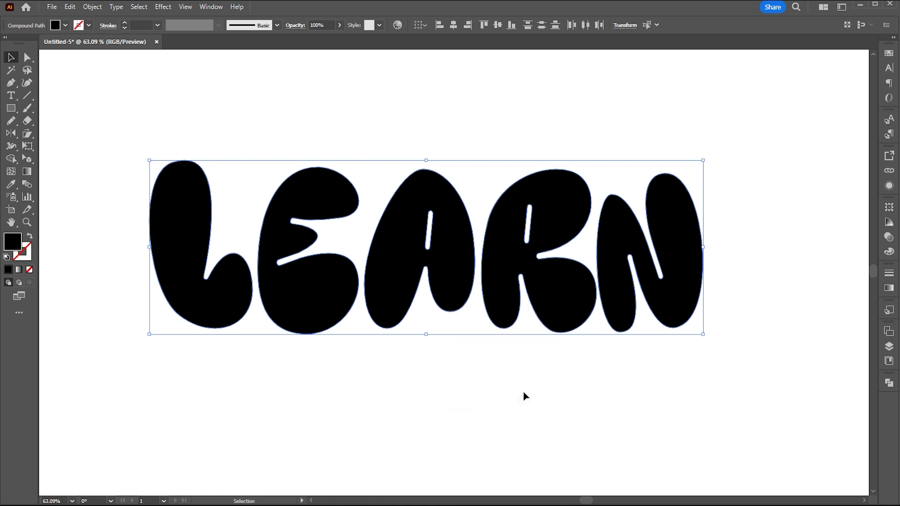
click(523, 391)
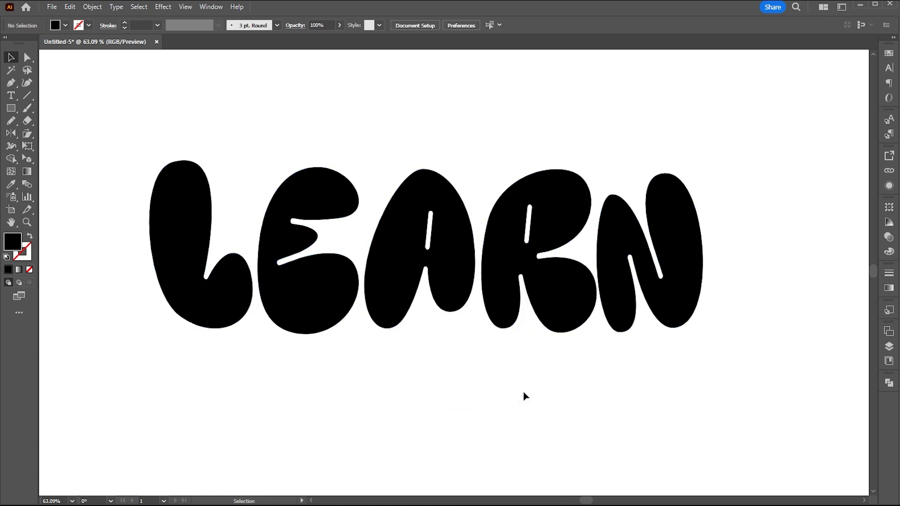
click(569, 296)
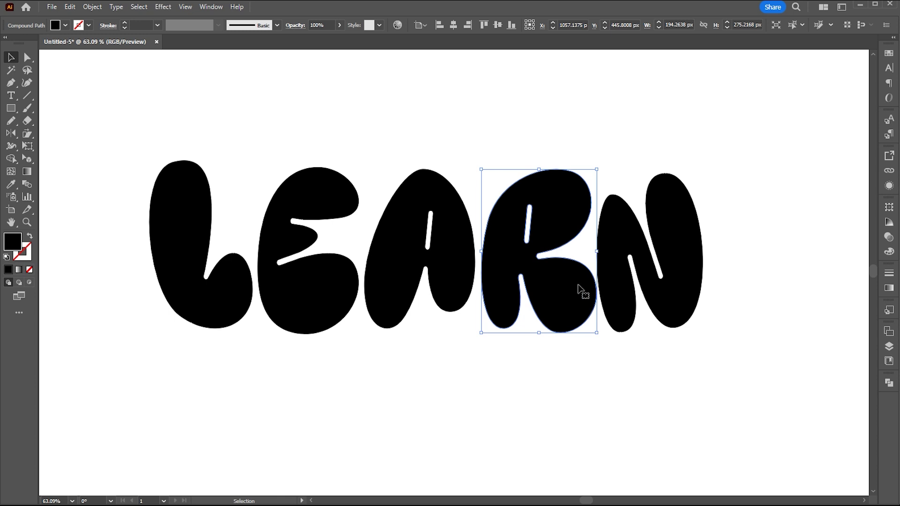
Redraw the R's leg as a large rounded lobe with the Pencil tool.
click(11, 120)
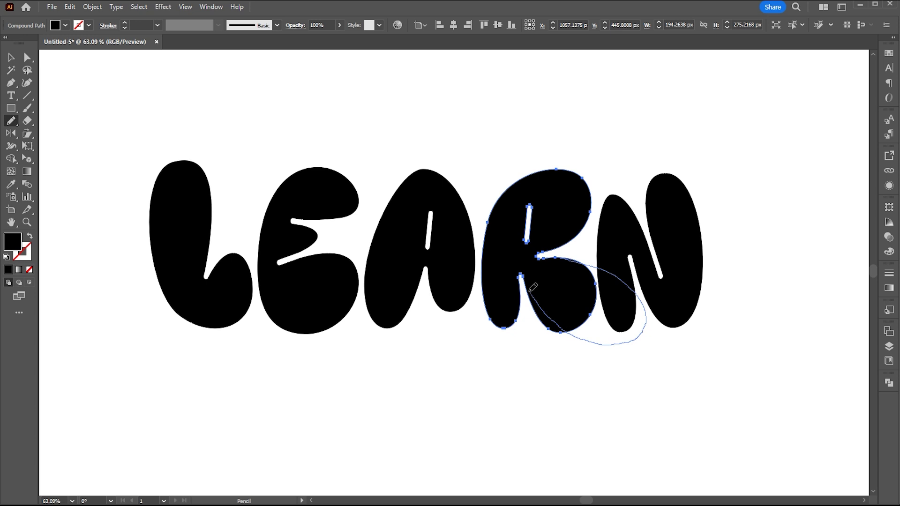
drag(528, 280, 526, 283)
key(v)
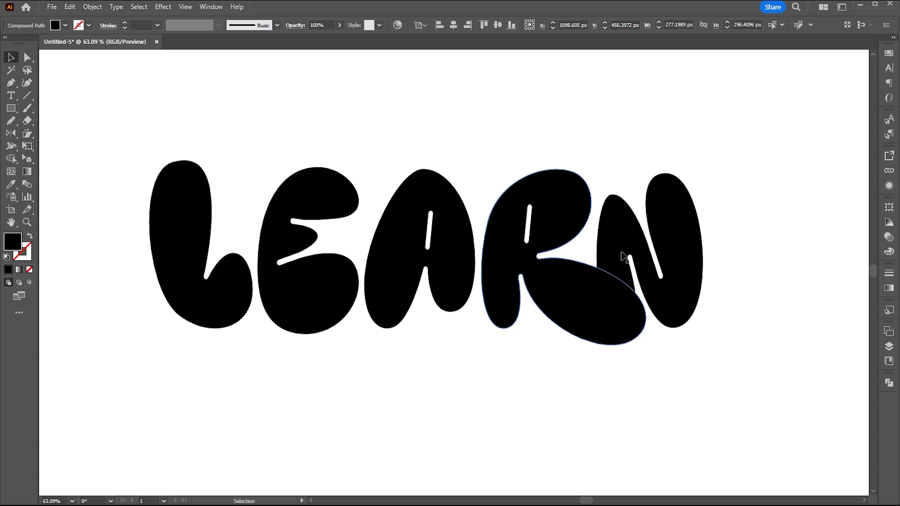
Move the N up, rotate it slightly, and reshape its left stroke to tuck against the R.
click(626, 246)
key(z)
click(711, 288)
key(v)
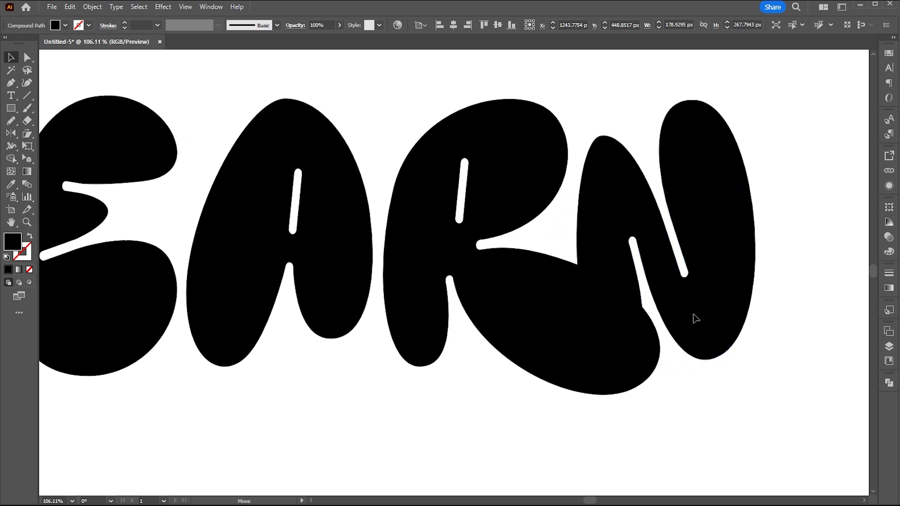
drag(692, 313, 696, 295)
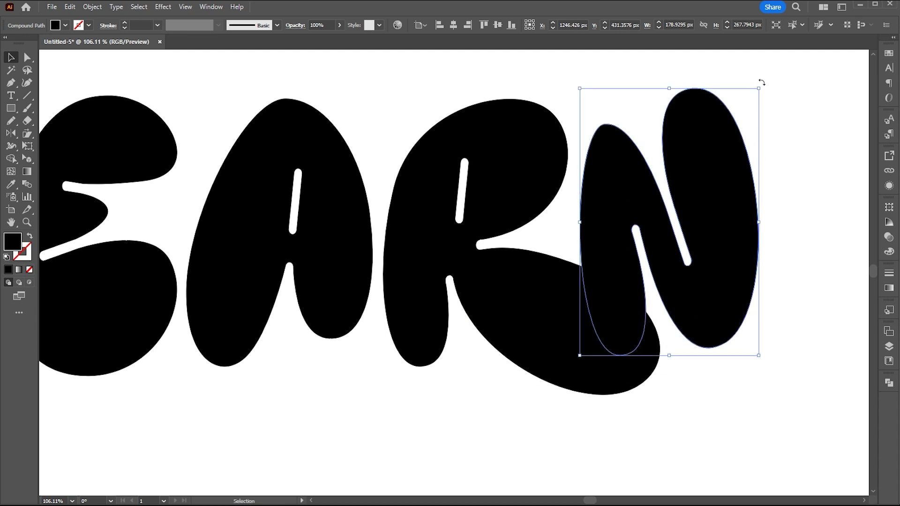
drag(762, 83, 767, 97)
key(n)
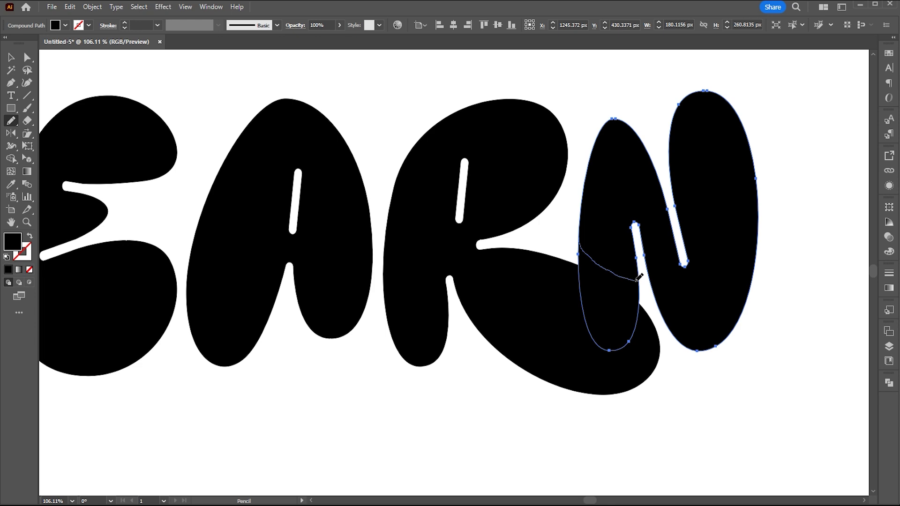
key(a)
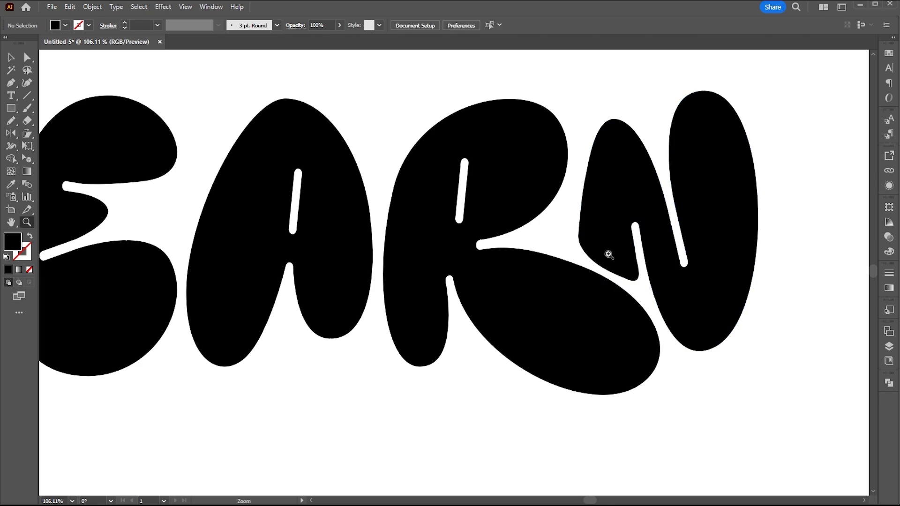
scroll(605, 246, up, 3)
scroll(593, 289, down, 5)
key(v)
scroll(464, 318, up, 1)
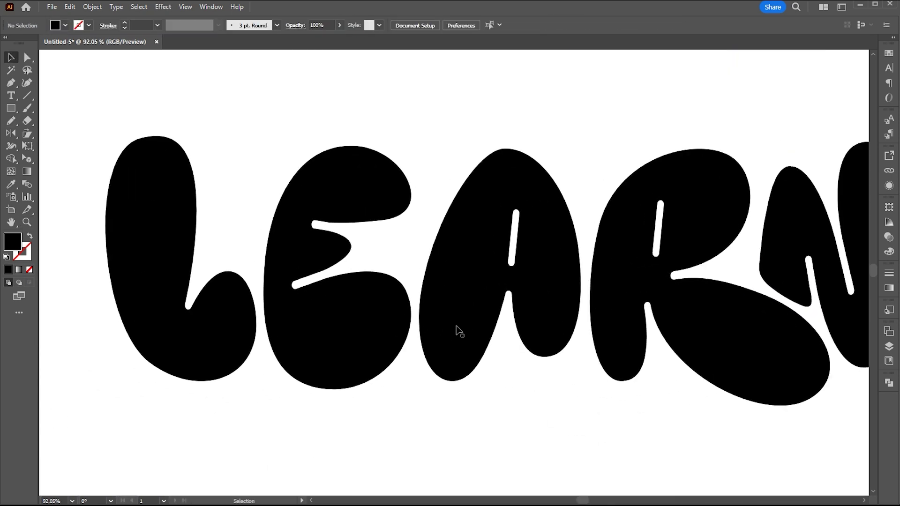
scroll(464, 319, up, 1)
Shift and tilt the E against the A, and pencil its lower bowl into a larger curve.
drag(394, 372, 422, 383)
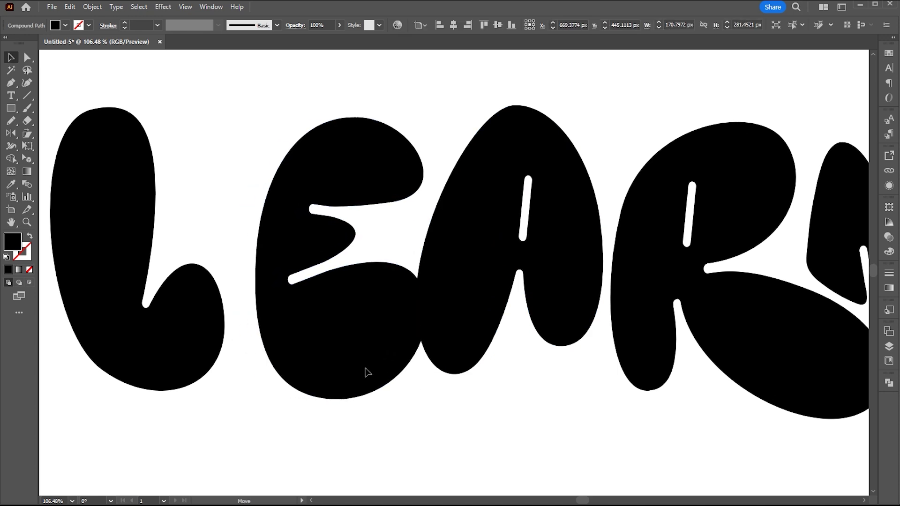
drag(359, 366, 351, 362)
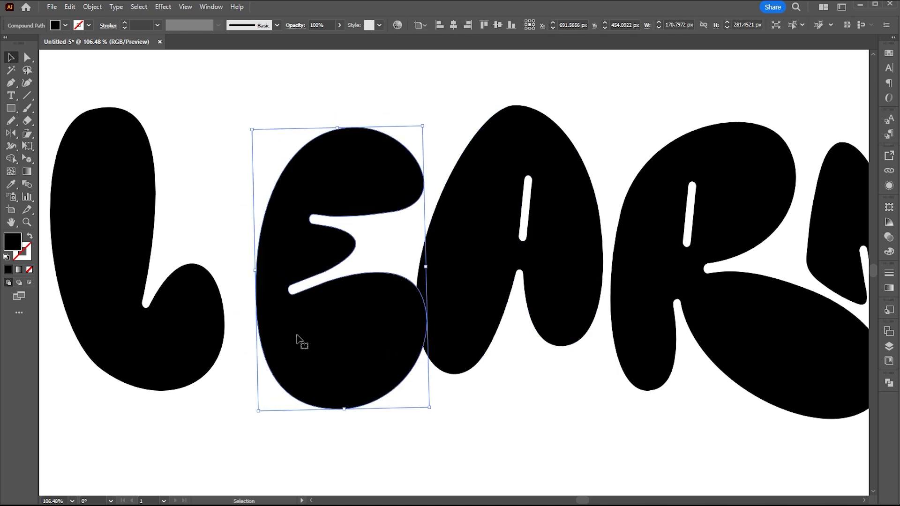
key(n)
drag(397, 265, 481, 265)
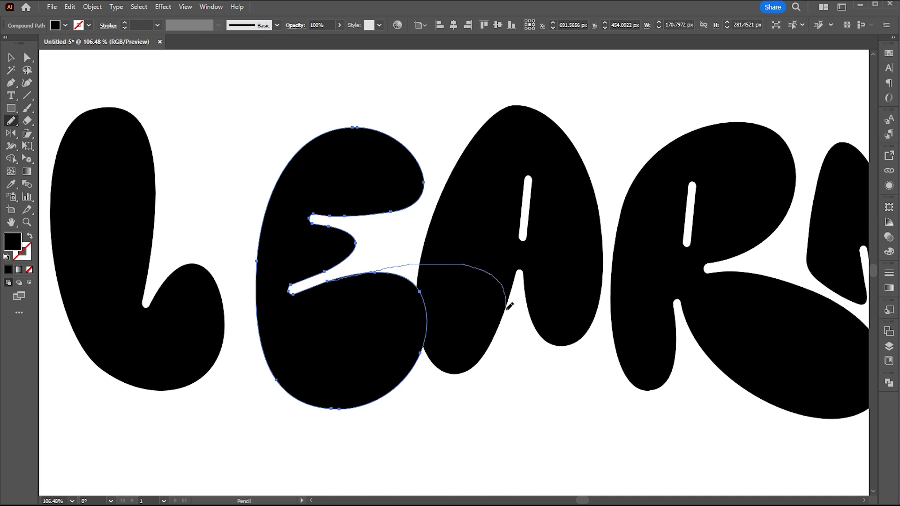
drag(464, 371, 271, 365)
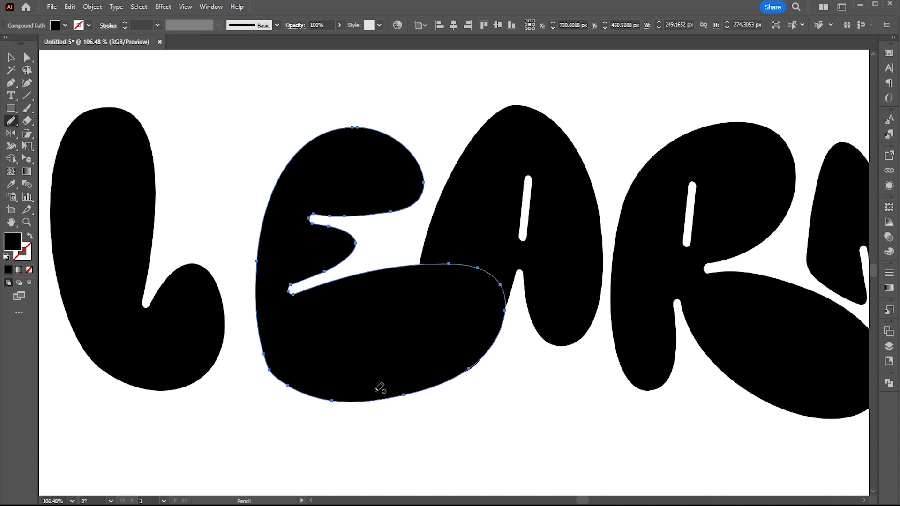
drag(260, 320, 367, 388)
Redraw the A's left side with the Pencil so it tucks behind the E.
key(v)
click(478, 260)
scroll(478, 260, up, 3)
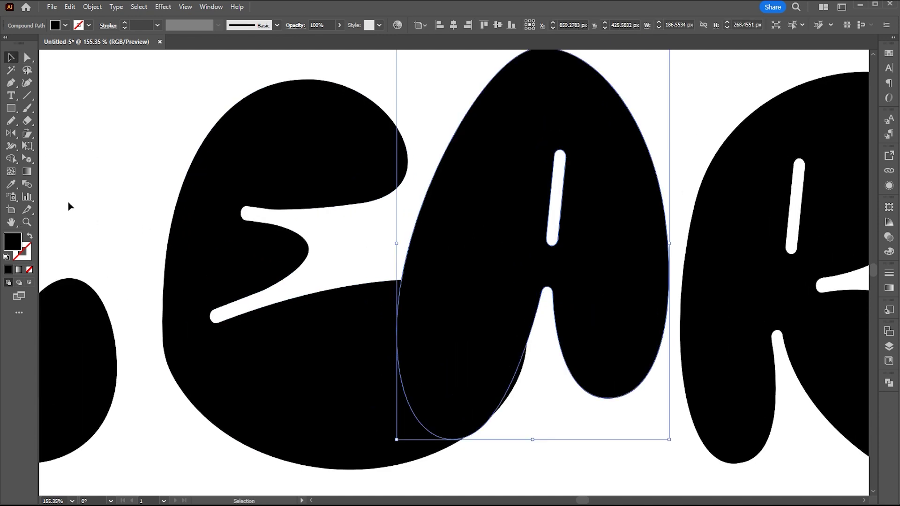
key(n)
drag(412, 253, 536, 303)
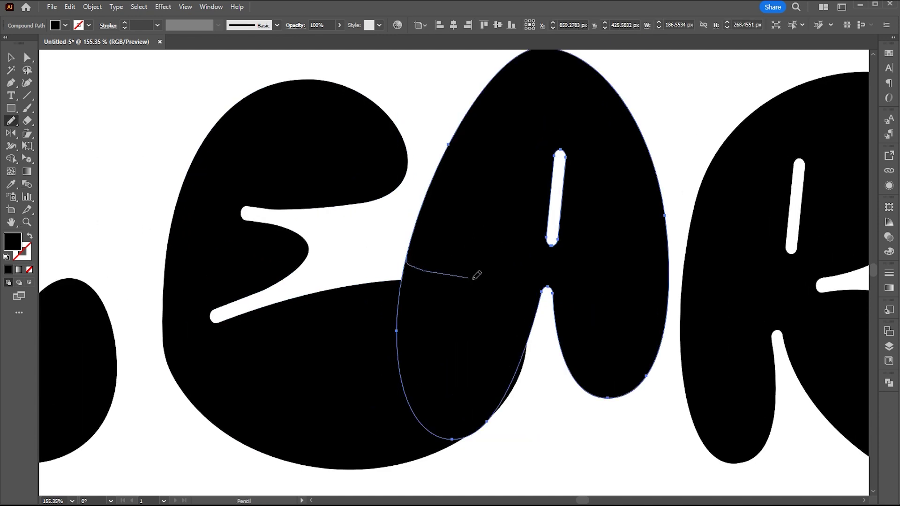
key(ctrl+z)
drag(411, 257, 508, 282)
drag(536, 310, 539, 312)
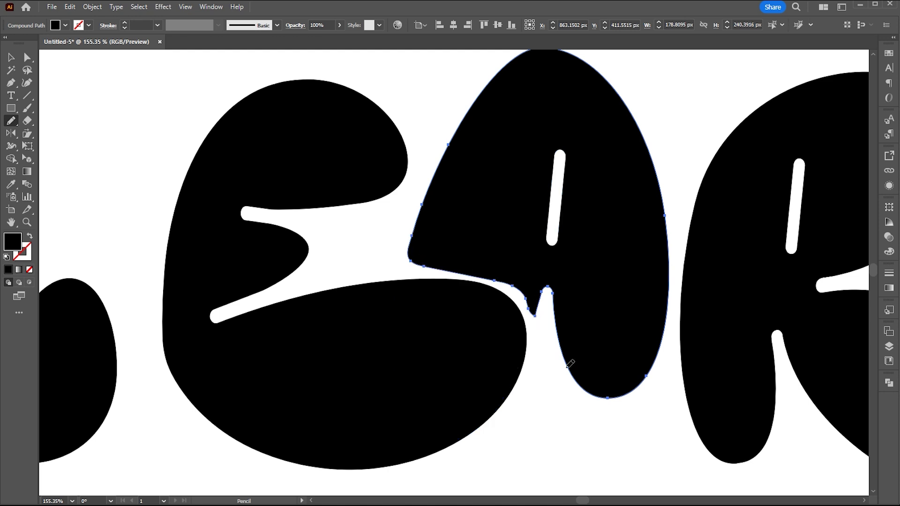
Adjust the A's notch anchor and delete extra anchors to smooth its join with the E.
key(a)
scroll(535, 309, up, 5)
click(531, 260)
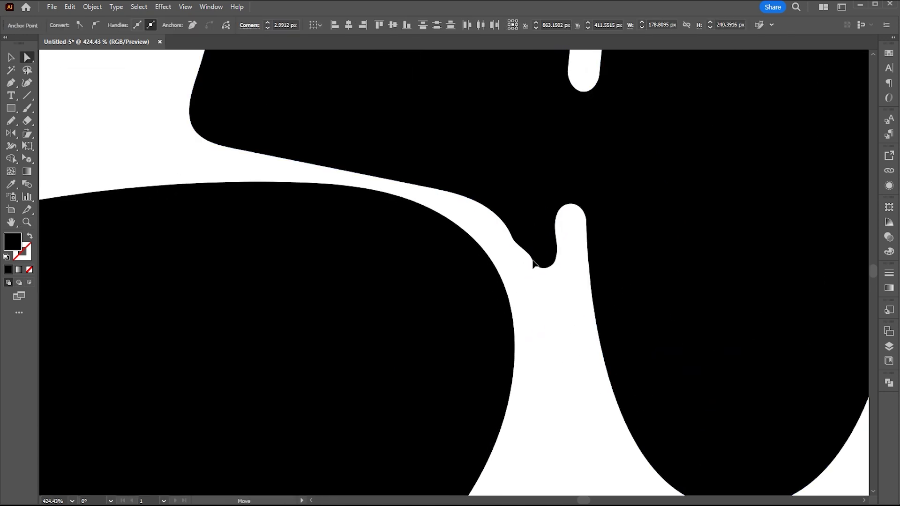
drag(531, 262, 517, 220)
click(464, 176)
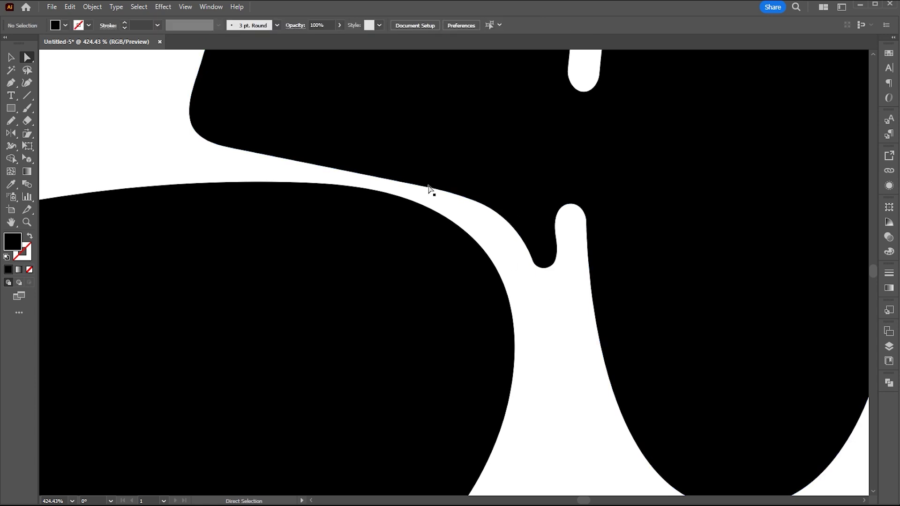
click(422, 184)
drag(460, 191, 472, 201)
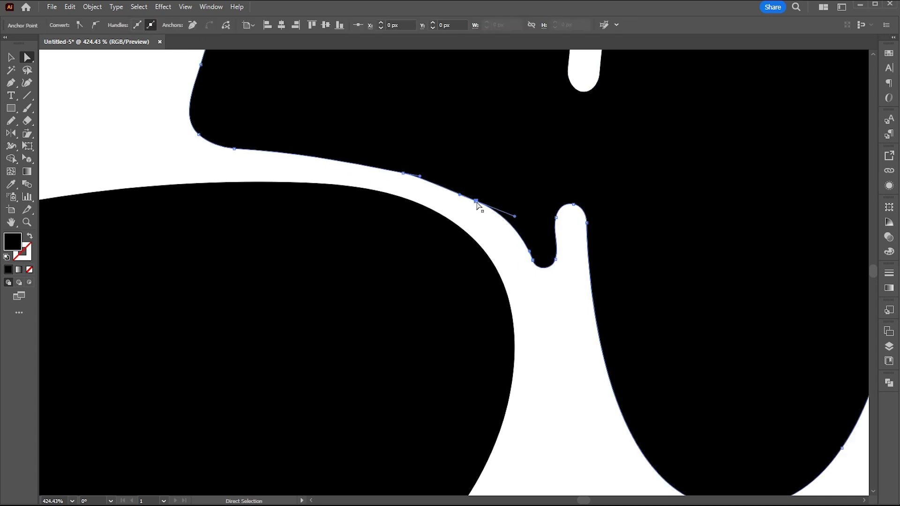
key(Delete)
click(543, 257)
alt+scroll(553, 243, down, 5)
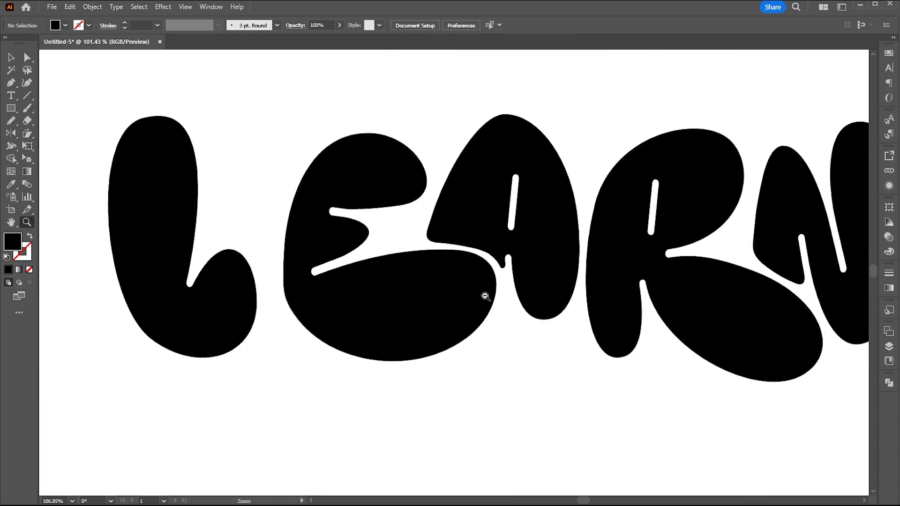
scroll(394, 281, up, 3)
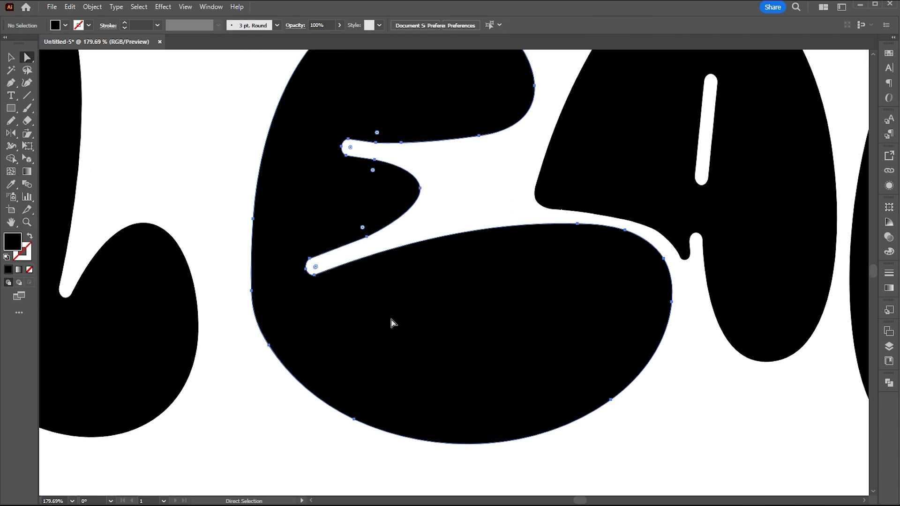
Smooth the E's left and lower-left outline with the Smooth tool.
click(269, 347)
click(12, 121)
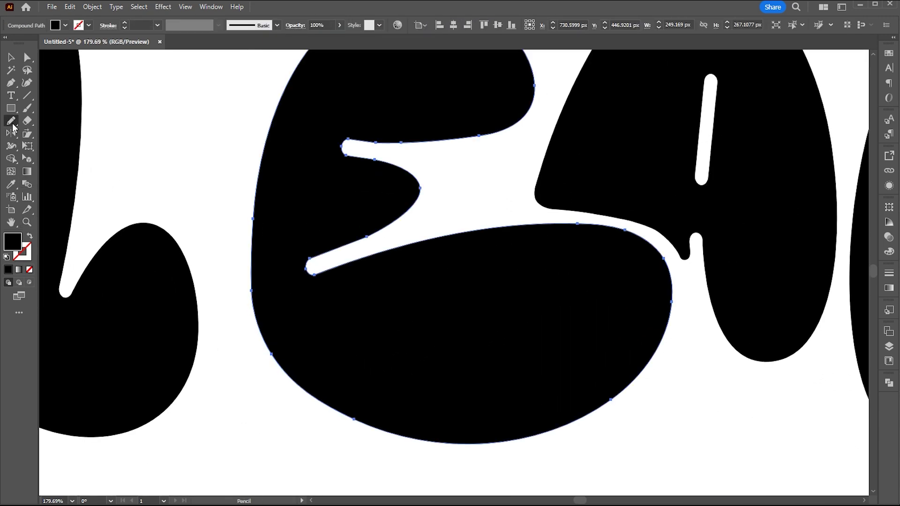
drag(11, 121, 32, 148)
click(32, 148)
drag(264, 329, 277, 351)
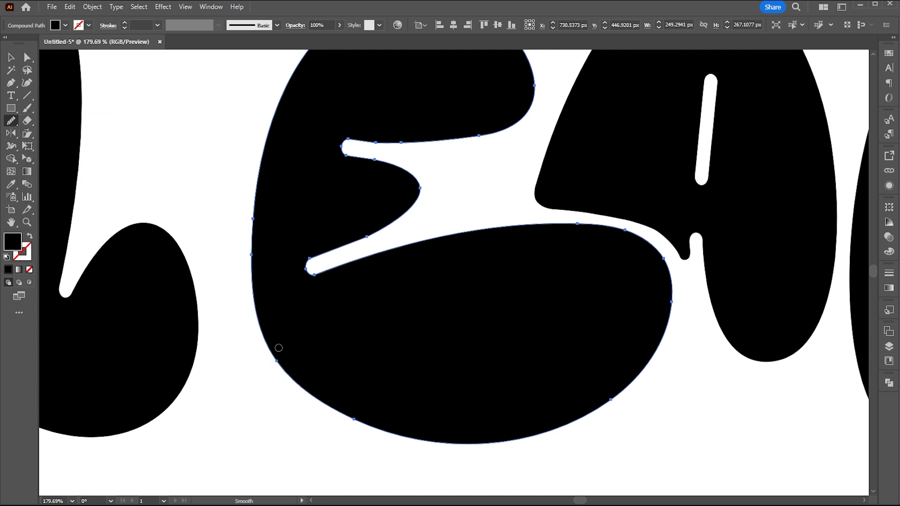
drag(283, 310, 323, 411)
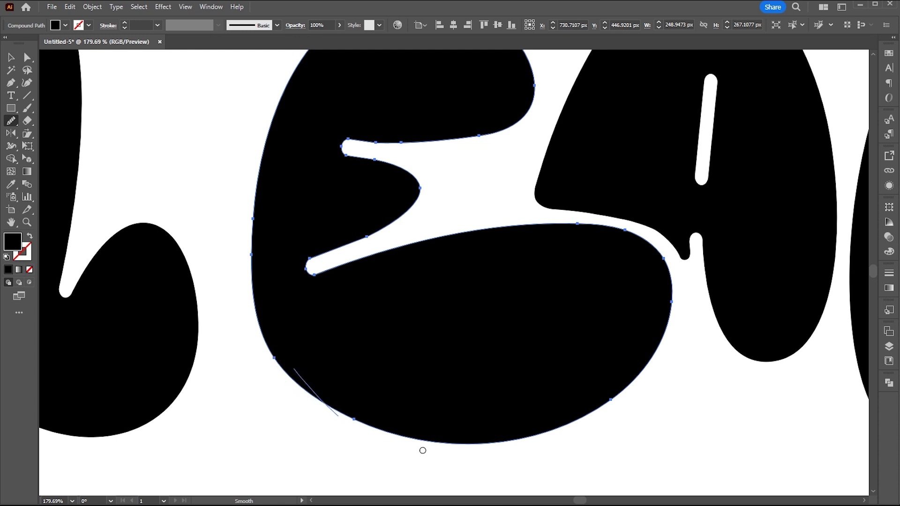
drag(590, 232, 503, 285)
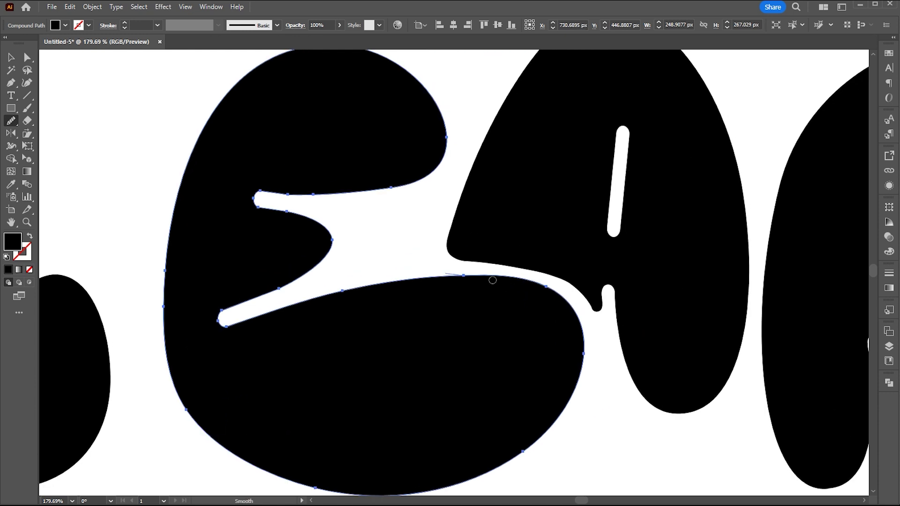
Refine the anchors where the A meets the E and where the R meets the N.
key(a)
click(448, 264)
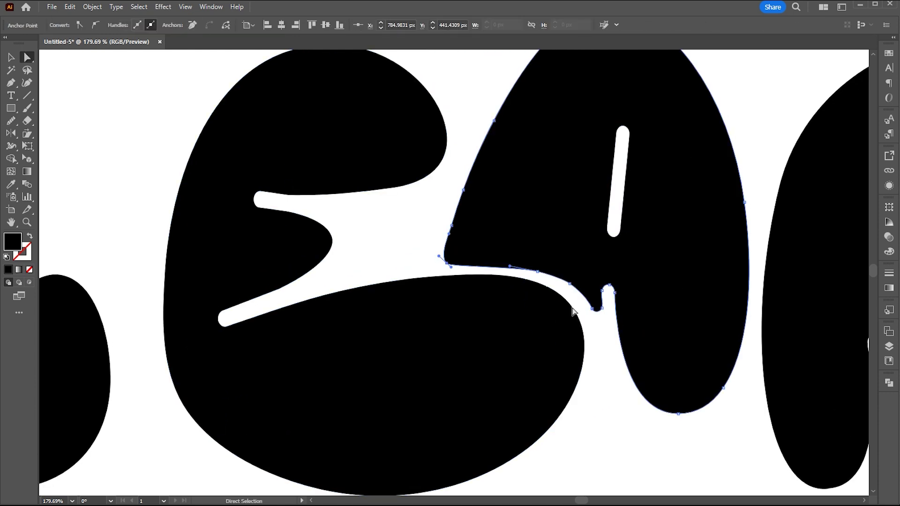
scroll(447, 265, up, 3)
drag(404, 248, 395, 257)
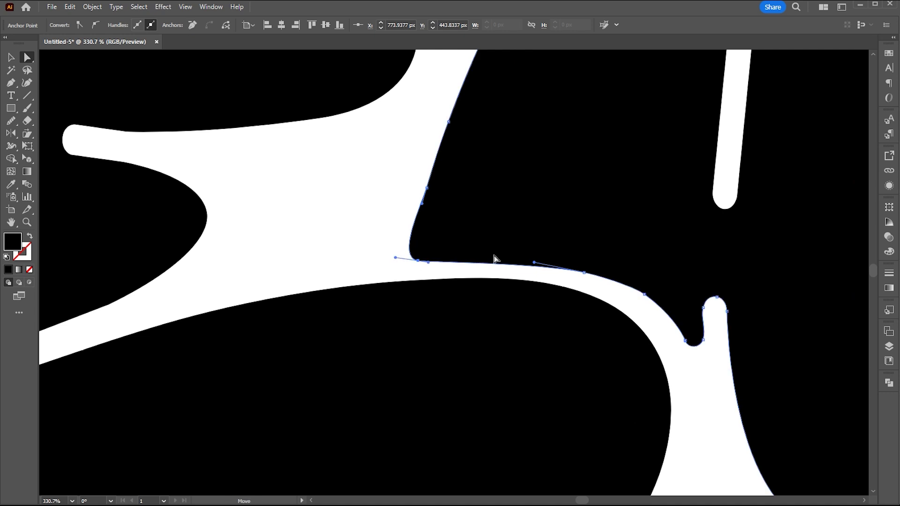
scroll(585, 277, down, 5)
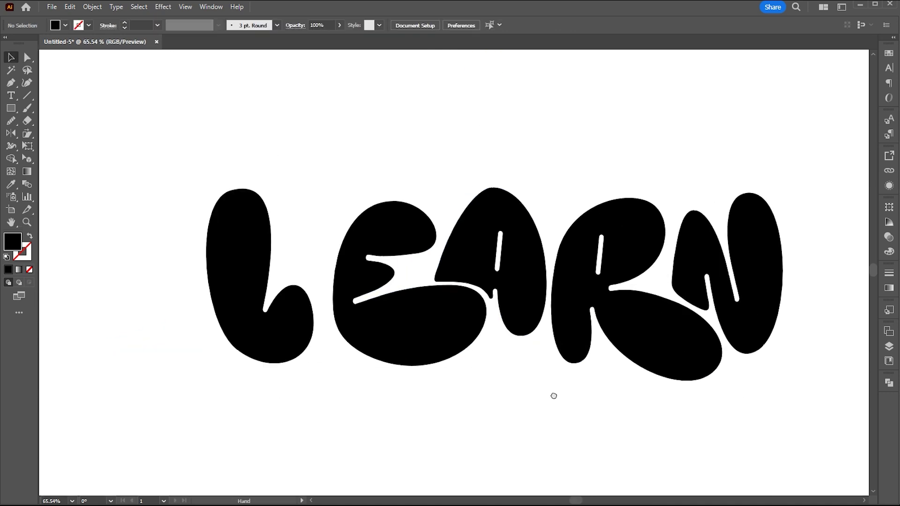
key(v)
scroll(649, 399, up, 4)
key(a)
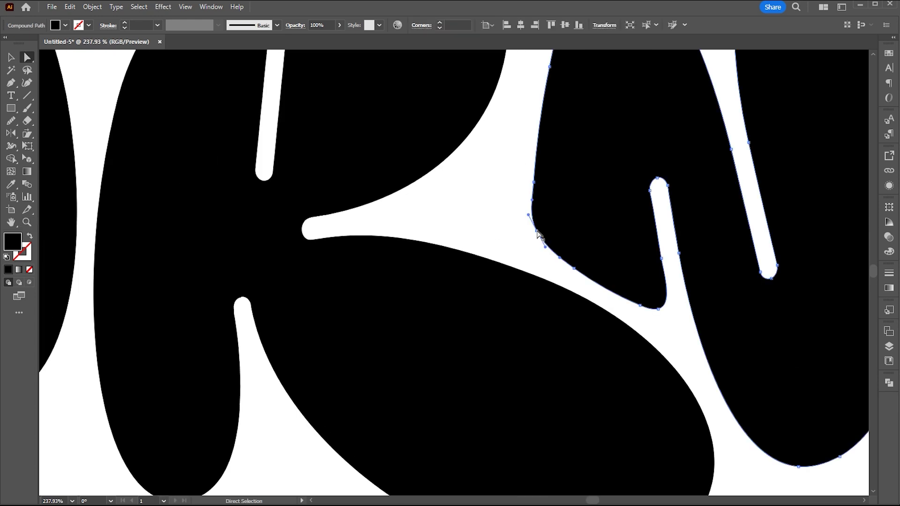
click(561, 265)
click(611, 232)
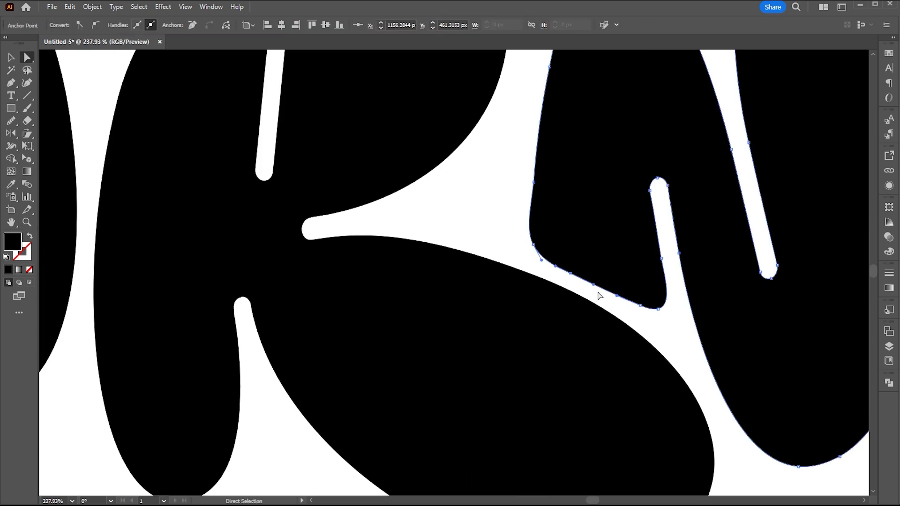
scroll(520, 309, down, 5)
drag(464, 363, 492, 364)
Select the letters and nudge the word slightly up and left.
key(v)
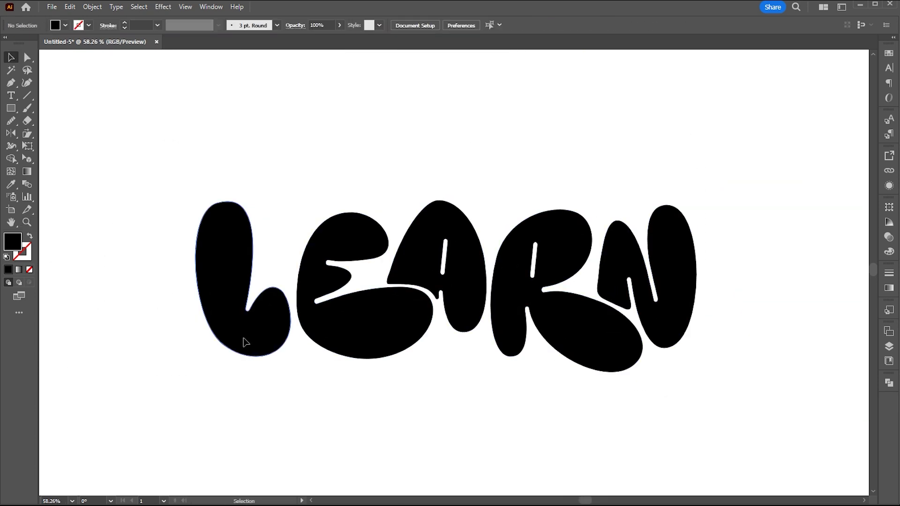
click(359, 327)
drag(358, 327, 349, 317)
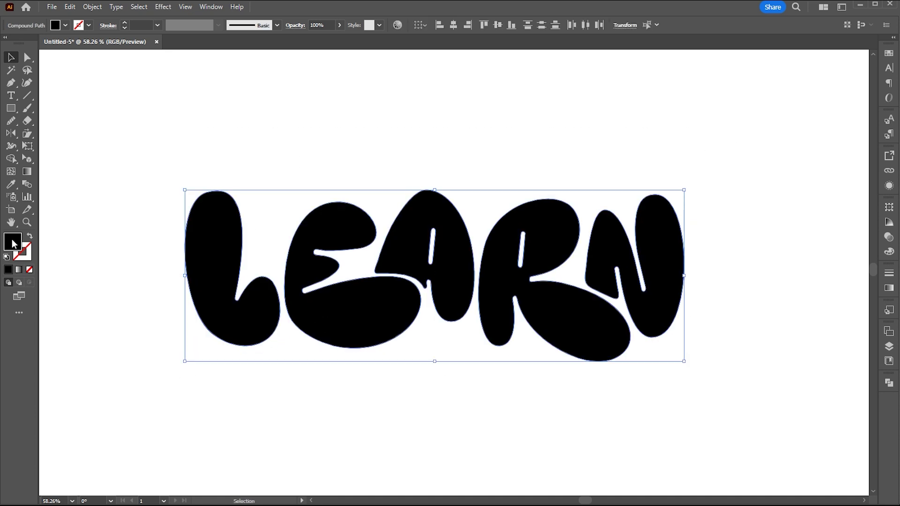
Group the letters and fill them with orange-yellow FCAE00.
click(220, 307)
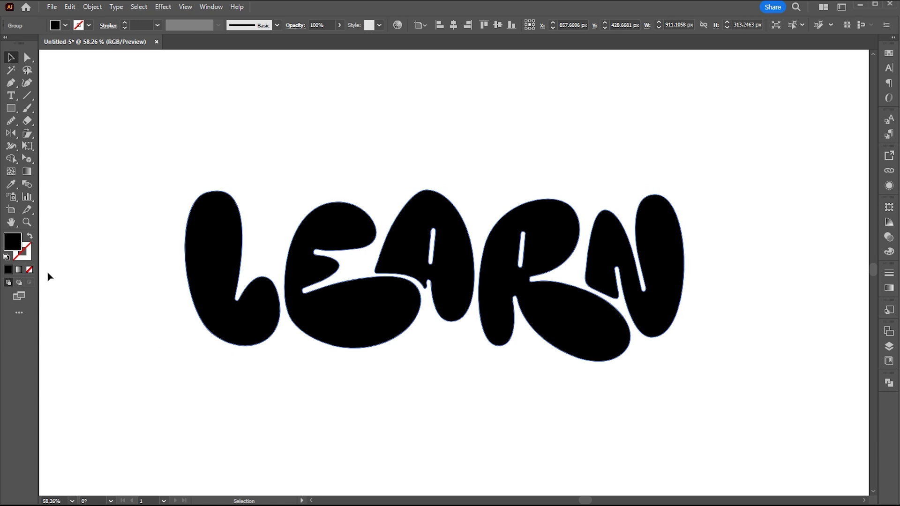
double_click(14, 242)
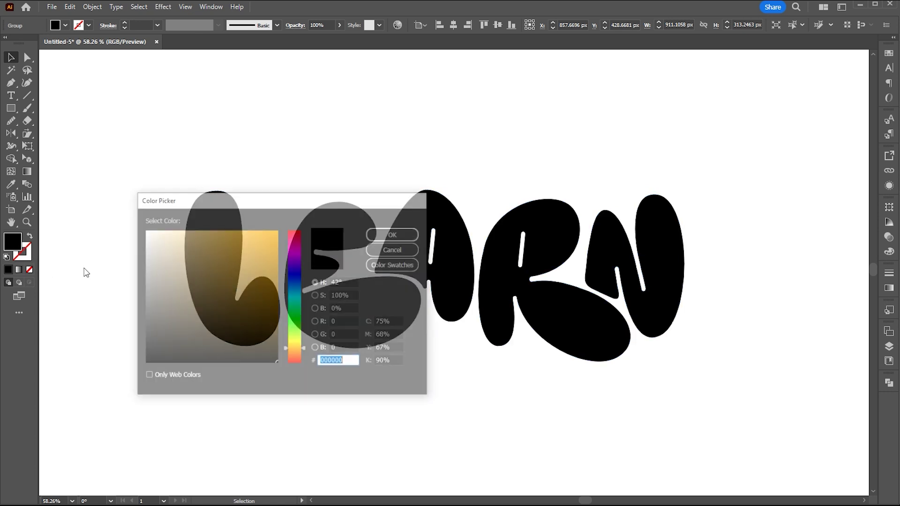
click(268, 252)
drag(268, 252, 284, 234)
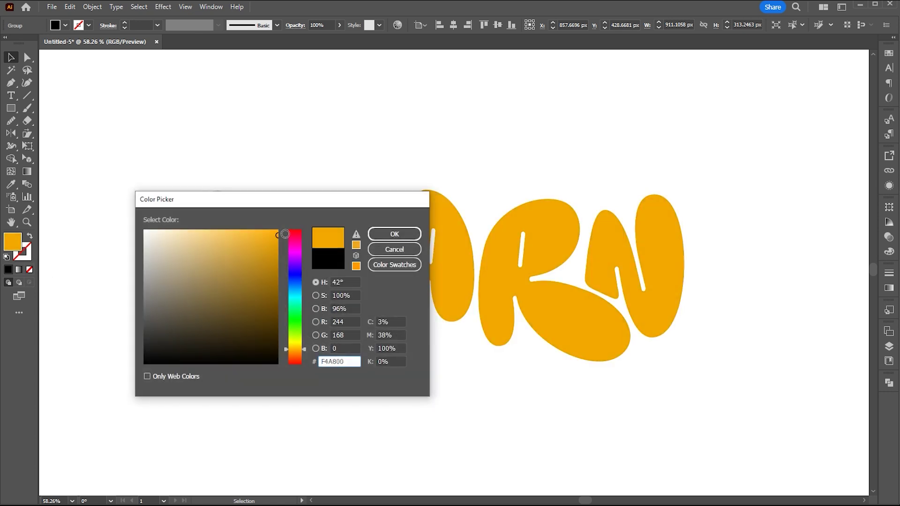
drag(284, 234, 289, 231)
click(394, 235)
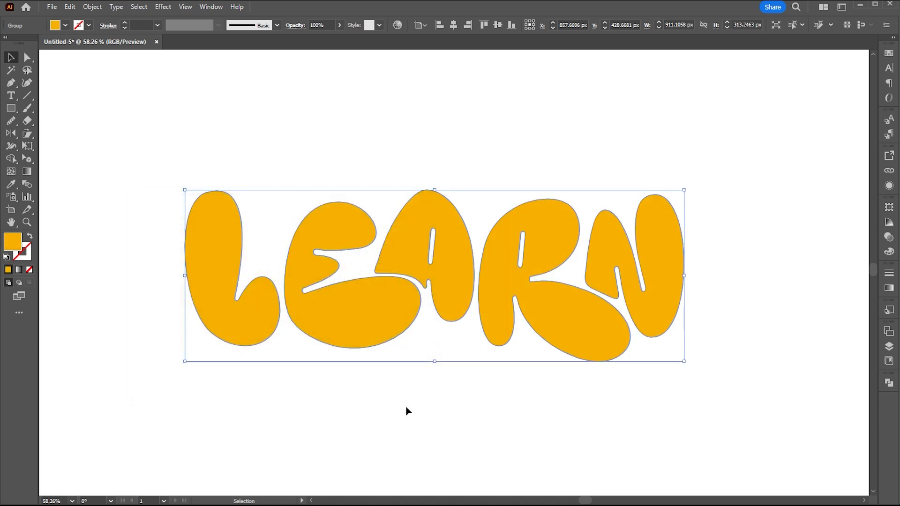
Enlarge the LEARN group slightly.
click(408, 406)
click(396, 315)
drag(691, 373, 697, 370)
click(578, 356)
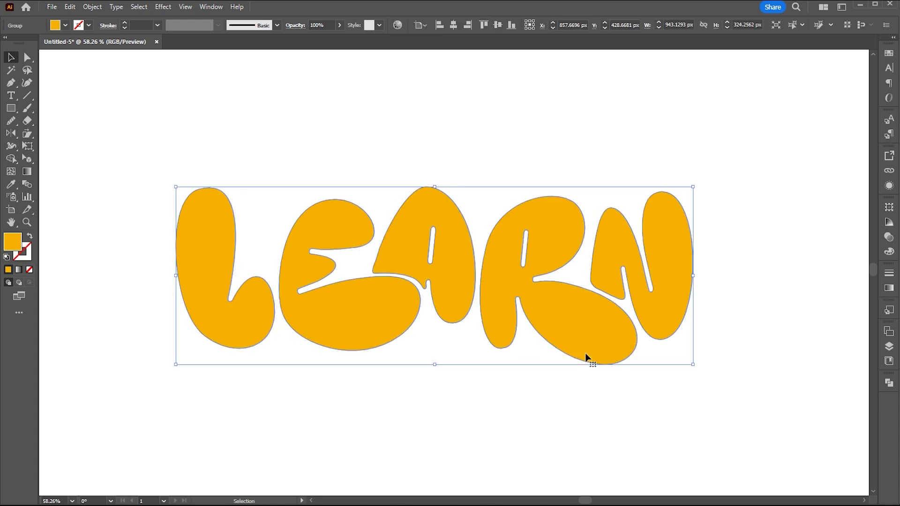
Apply the 3D Inflate effect to LEARN with a 254 px depth.
click(163, 7)
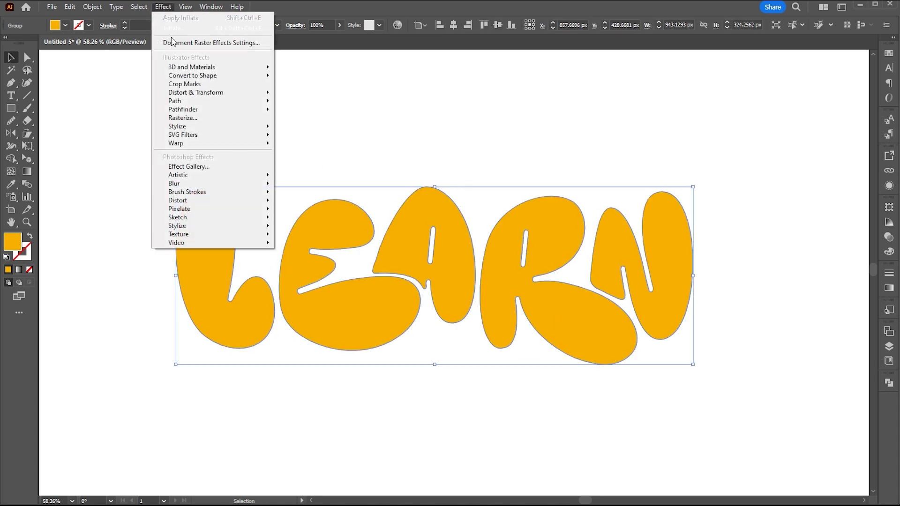
mouse_move(209, 66)
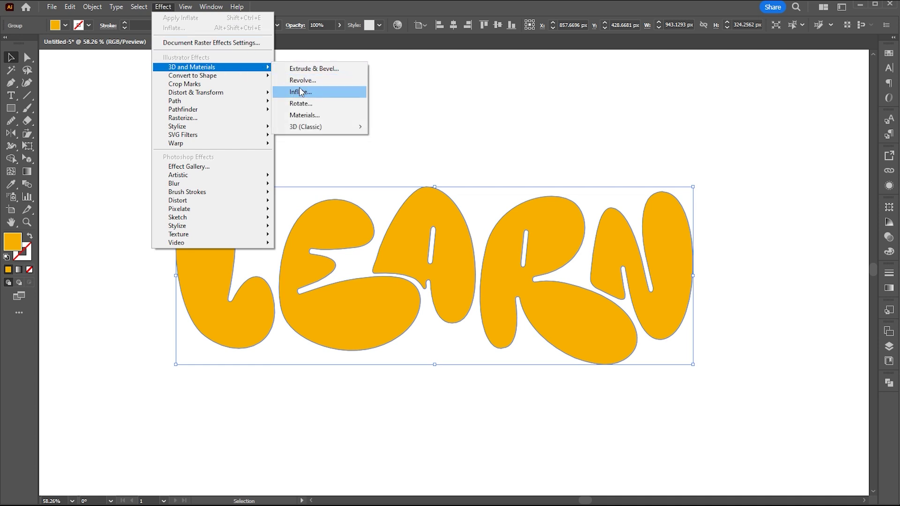
click(300, 92)
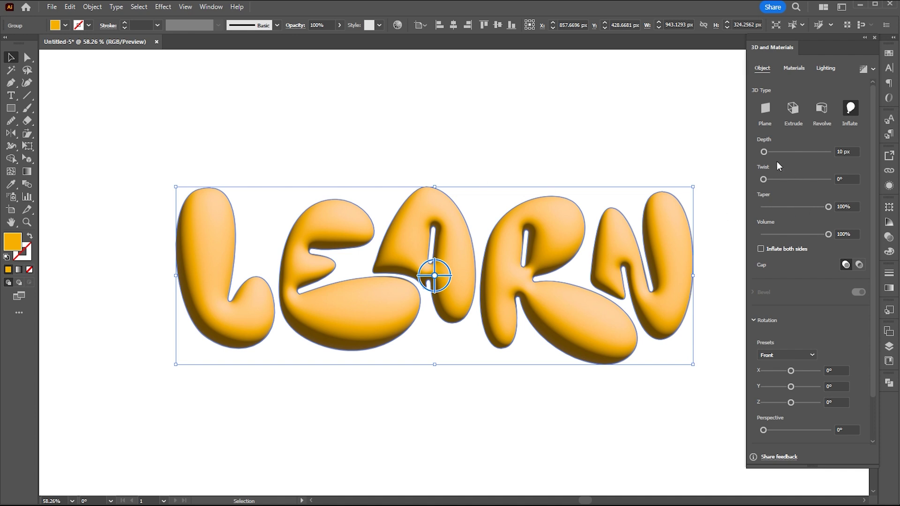
drag(764, 152, 772, 152)
Nudge the group up-left and set the 3D perspective to about 29°.
drag(635, 268, 617, 257)
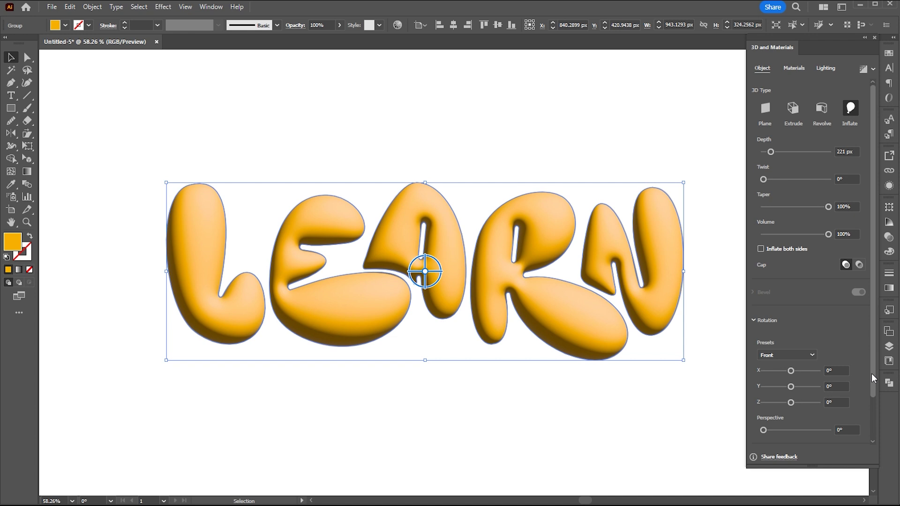
scroll(872, 373, down, 2)
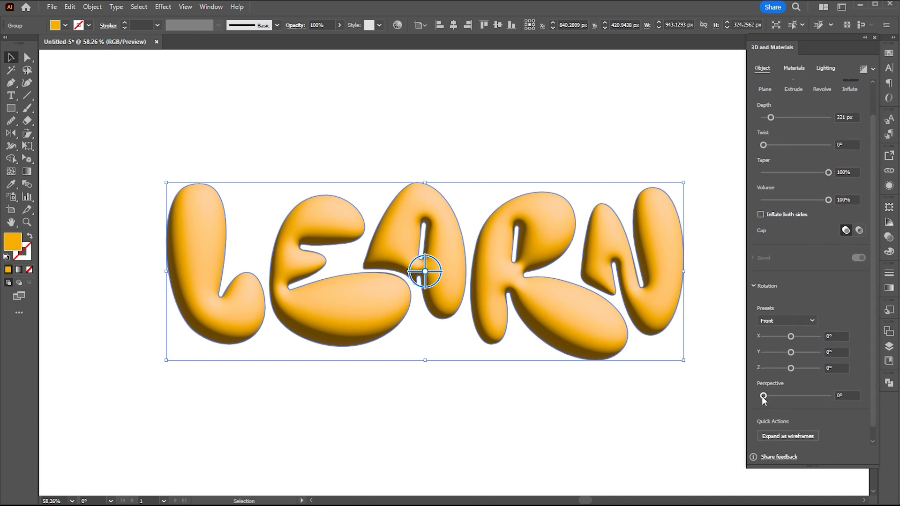
drag(763, 396, 775, 398)
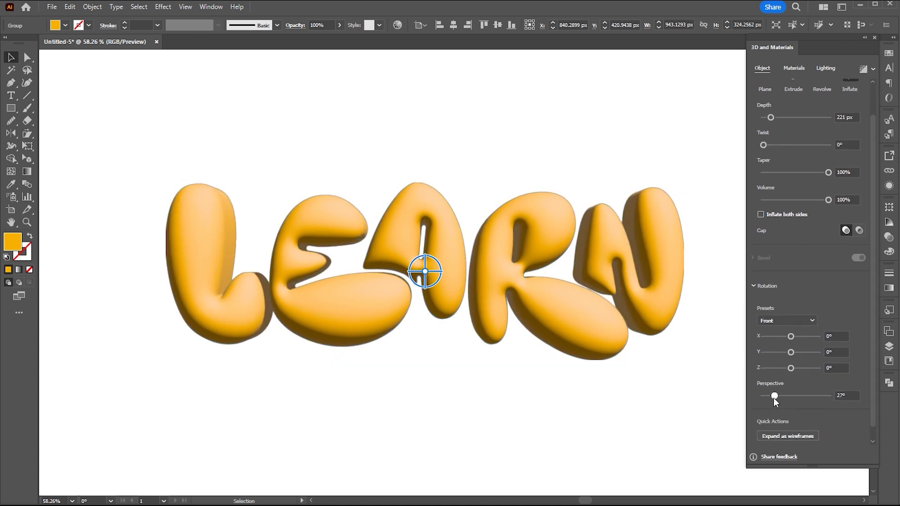
drag(776, 398, 775, 396)
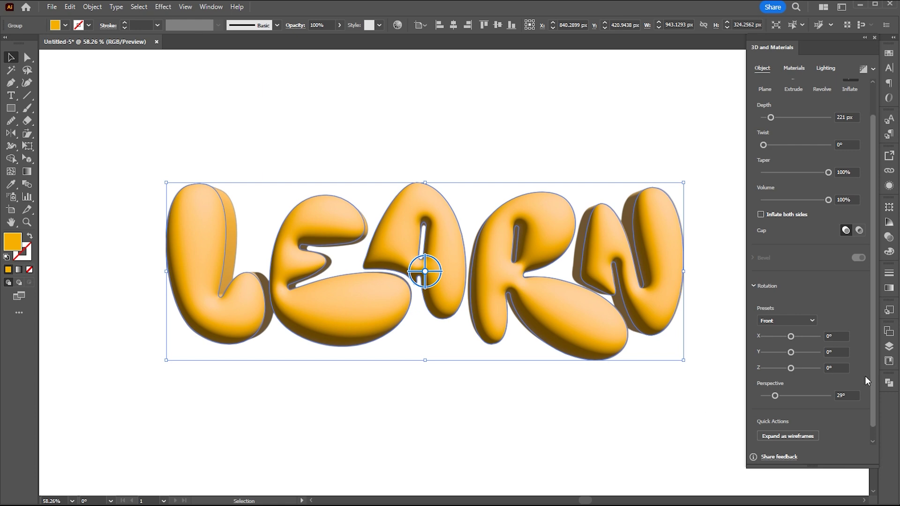
mouse_move(872, 386)
mouse_down()
mouse_move(873, 400)
mouse_move(872, 367)
mouse_up()
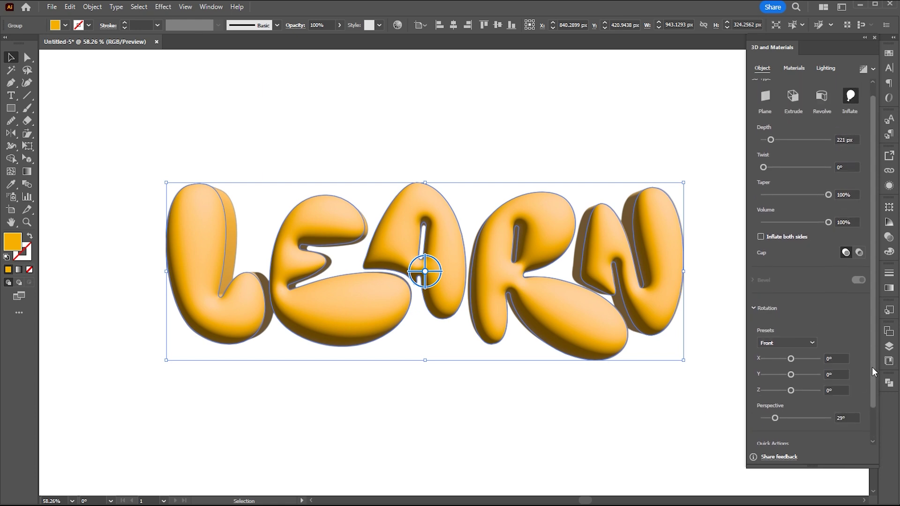
click(794, 67)
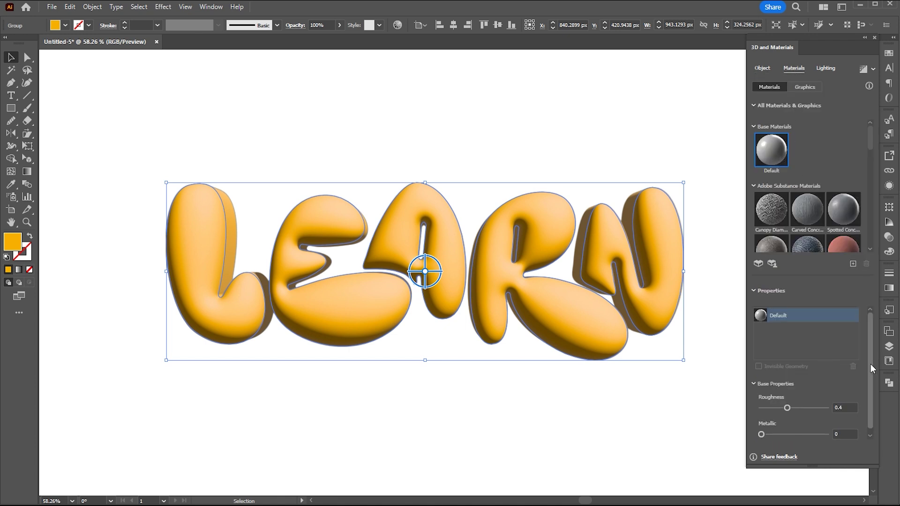
scroll(871, 363, down, 1)
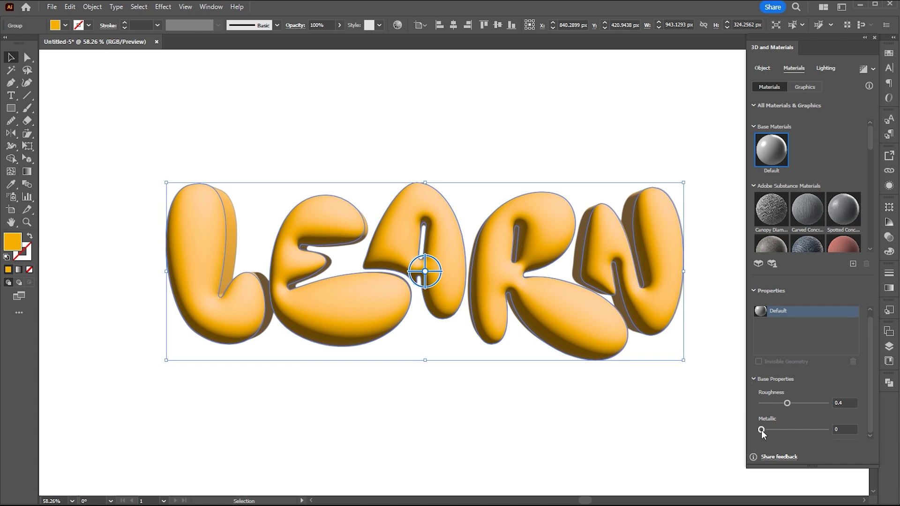
Set the letters' Metallic to about 0.44 and Roughness to about 0.21.
drag(762, 429, 768, 429)
drag(790, 430, 775, 404)
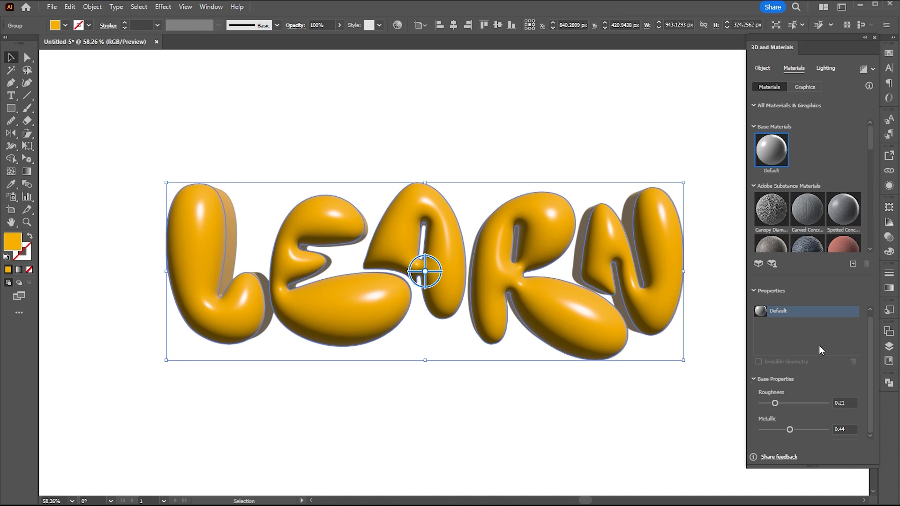
click(826, 69)
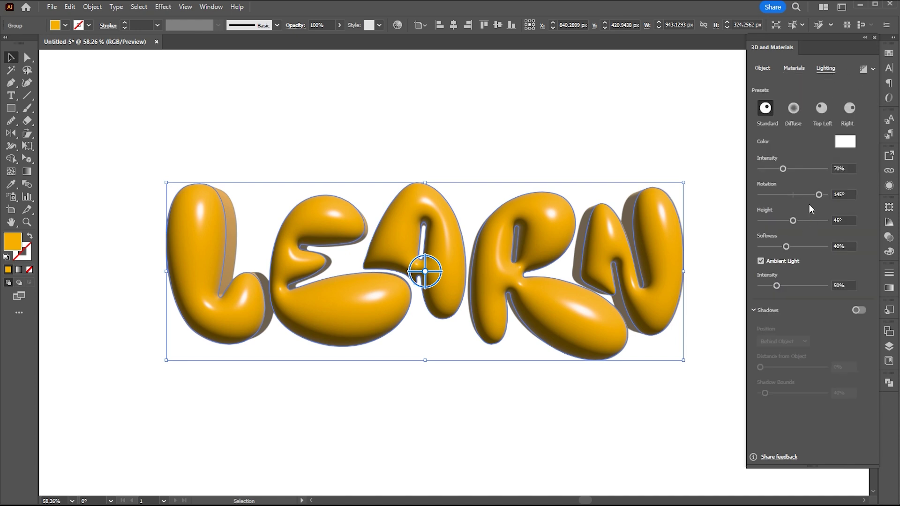
Set light rotation to 131°, ambient intensity to 60%, and enable Shadows with 92% bounds.
drag(818, 194, 816, 194)
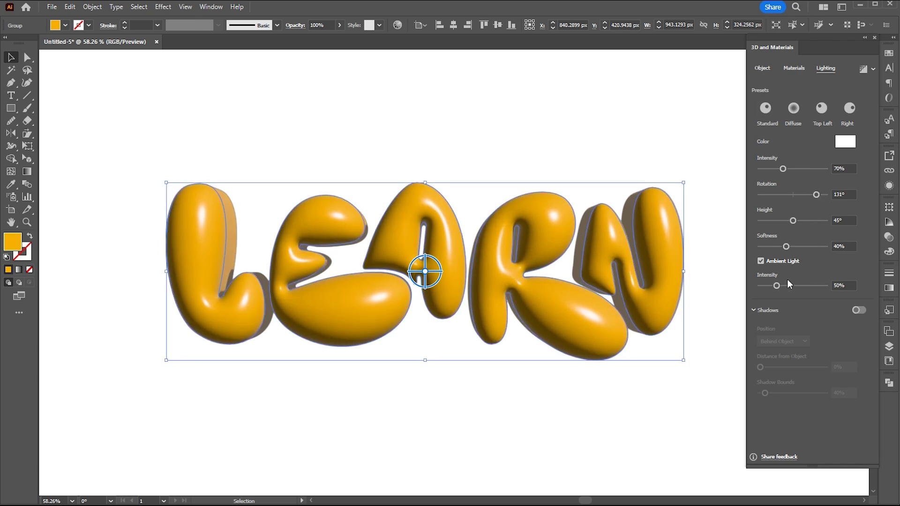
drag(777, 285, 781, 285)
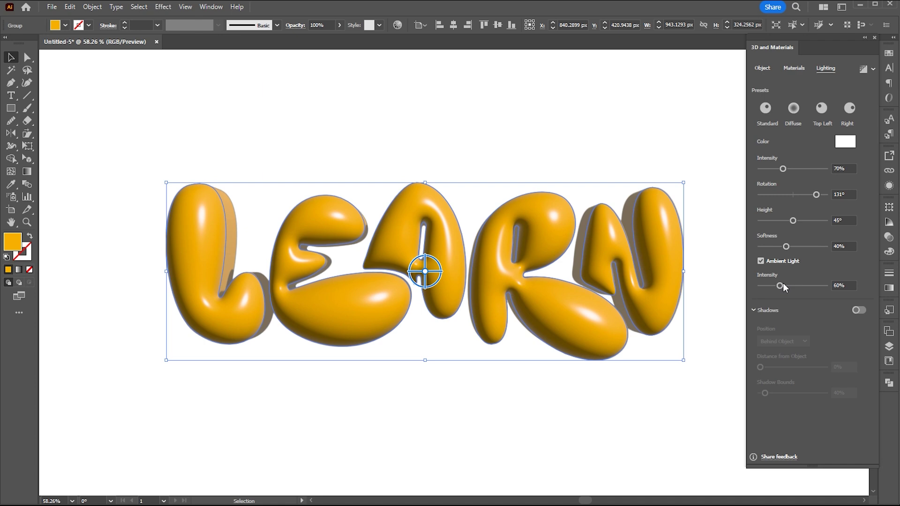
click(858, 310)
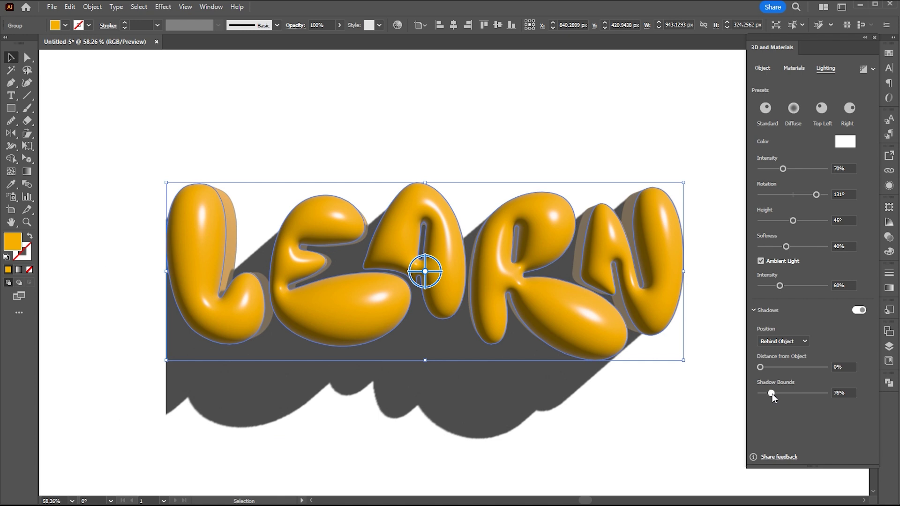
drag(771, 393, 776, 393)
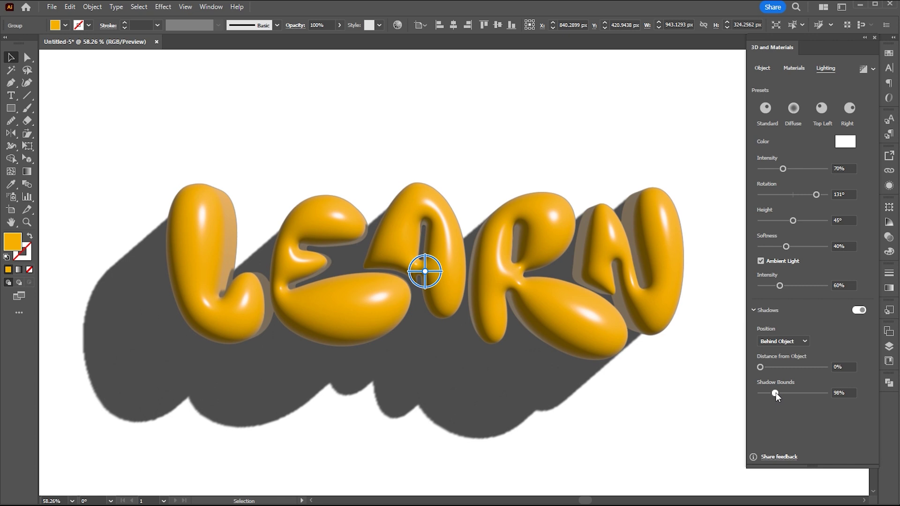
drag(776, 393, 774, 393)
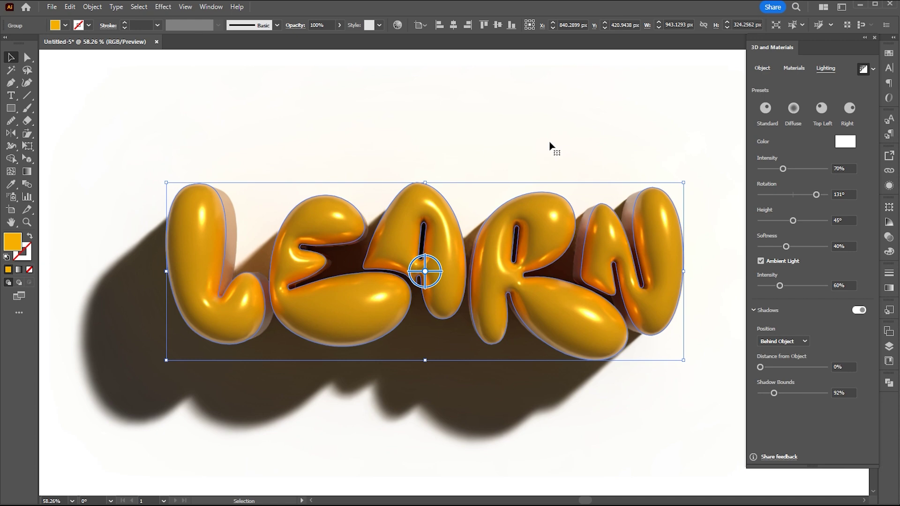
Close the 3D and Materials panel and move LEARN down-right toward the artboard centre.
click(875, 38)
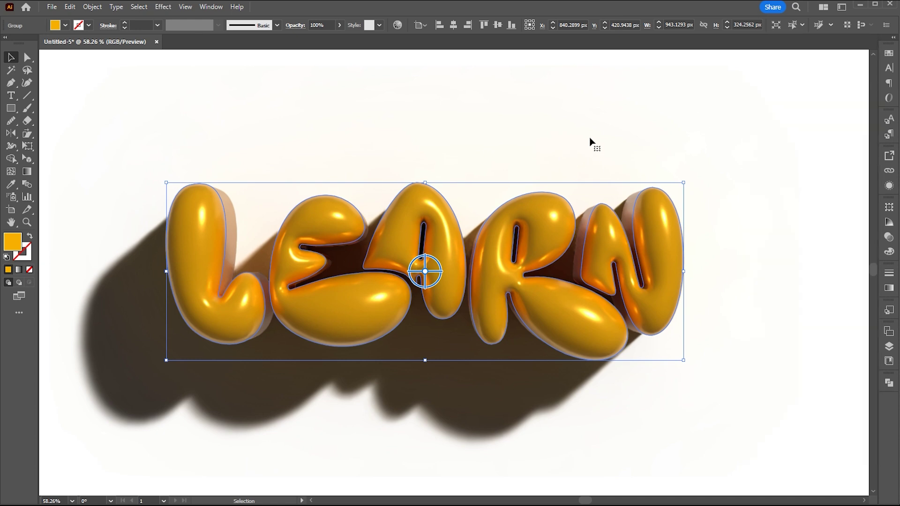
key(x)
scroll(540, 143, down, 3)
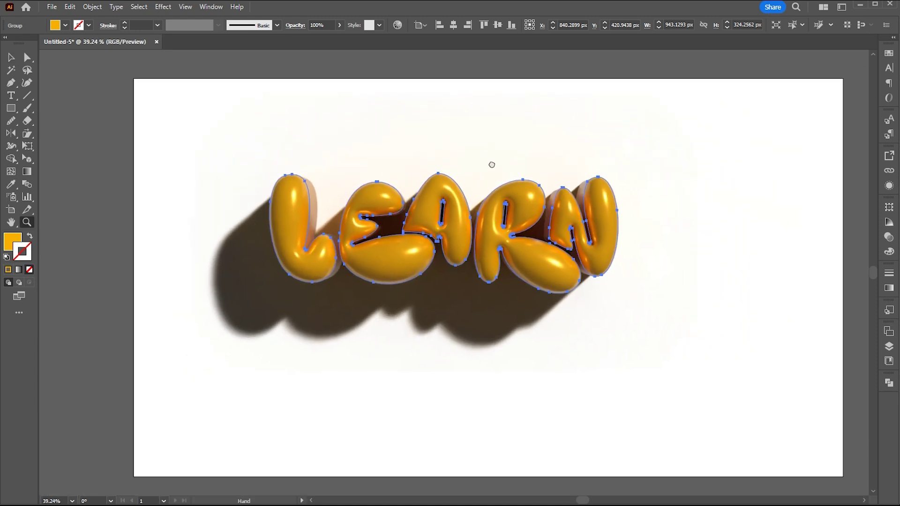
key(v)
drag(497, 239, 545, 291)
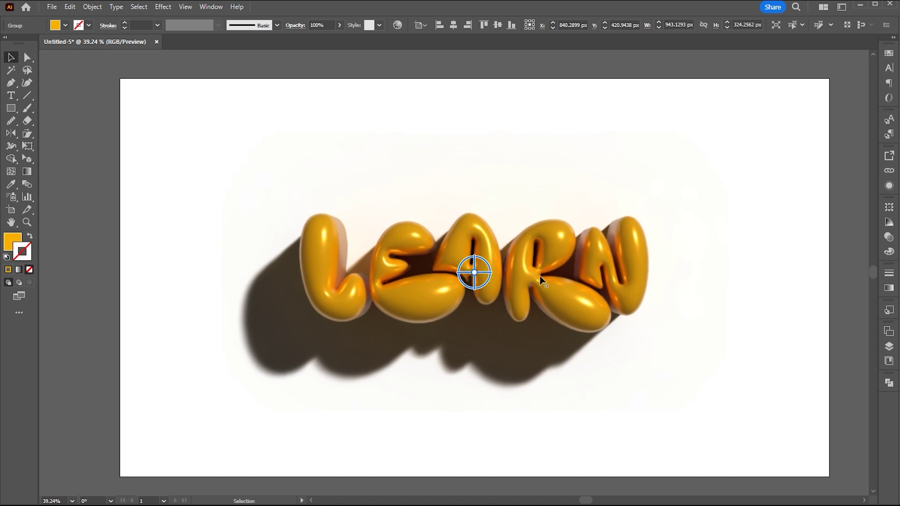
Open backgrond.ai from recent files and select all its poster artwork.
click(51, 7)
click(243, 54)
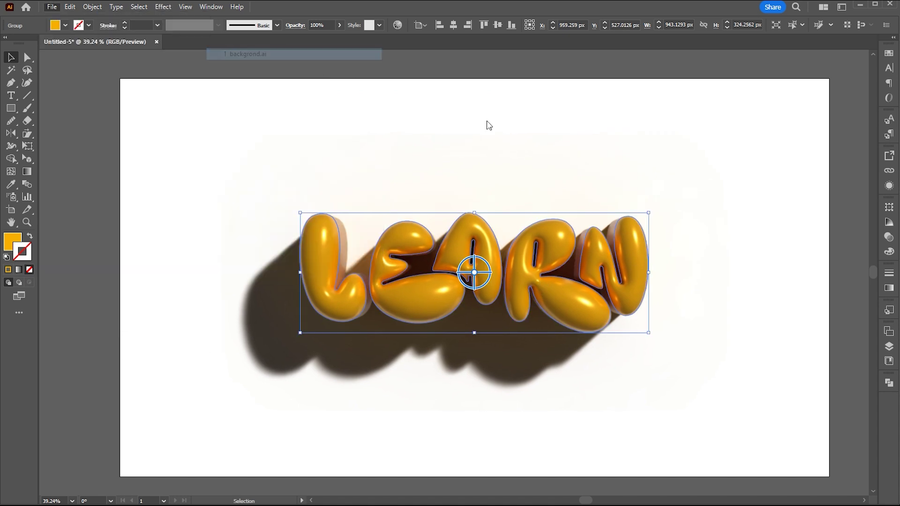
key(ctrl+a)
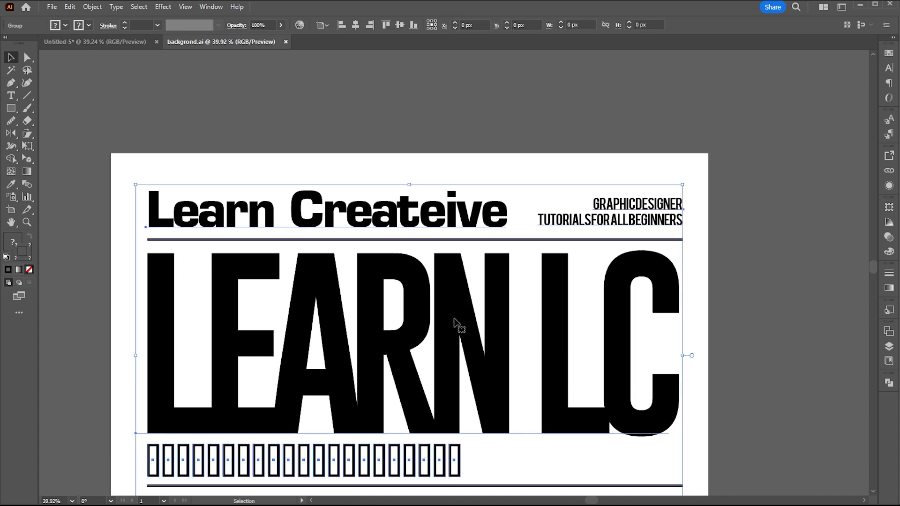
Drop the poster artwork into Untitled-5 over LEARN and scale it to fill the artboard.
drag(456, 323, 139, 45)
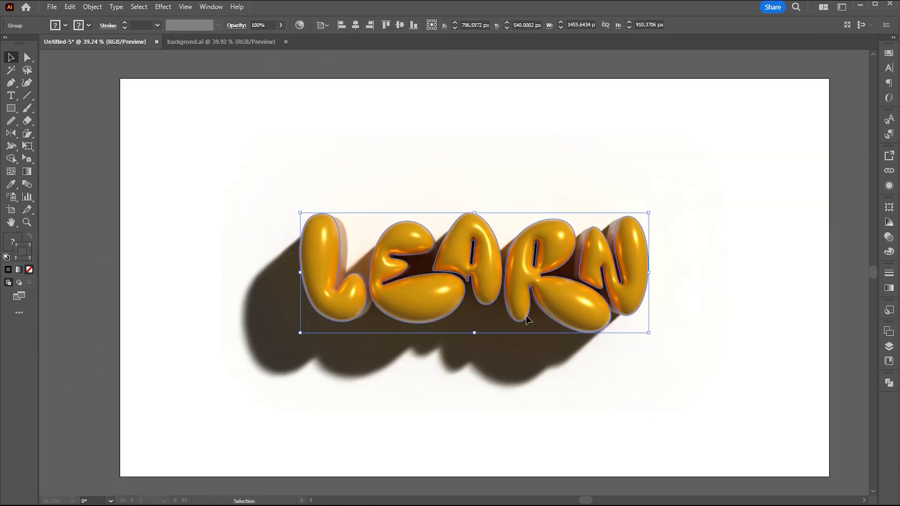
mouse_move(140, 45)
mouse_down()
mouse_move(541, 318)
mouse_move(573, 309)
mouse_up()
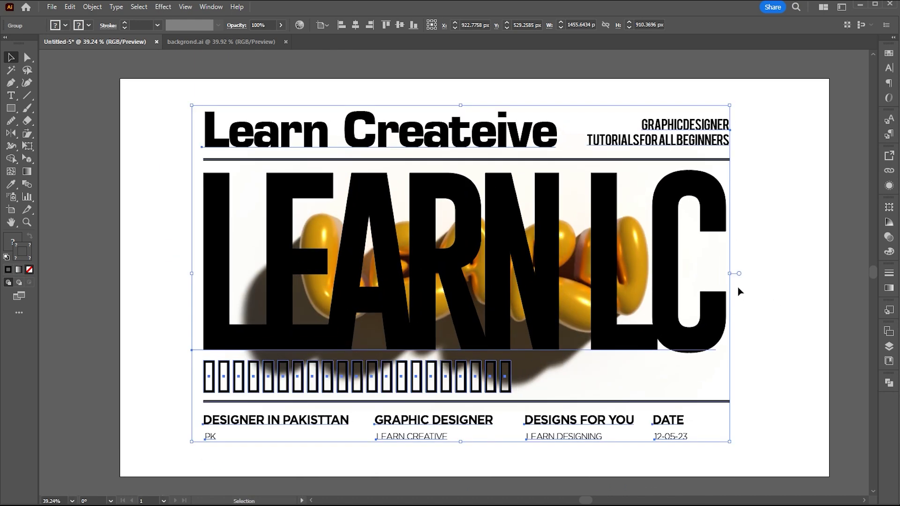
drag(730, 275, 779, 277)
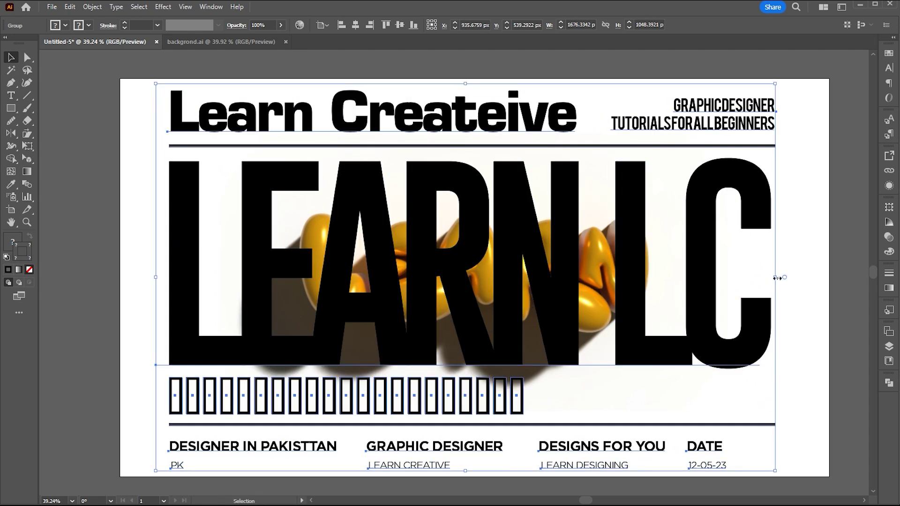
Send the poster group to the back behind the 3D letters.
right_click(702, 247)
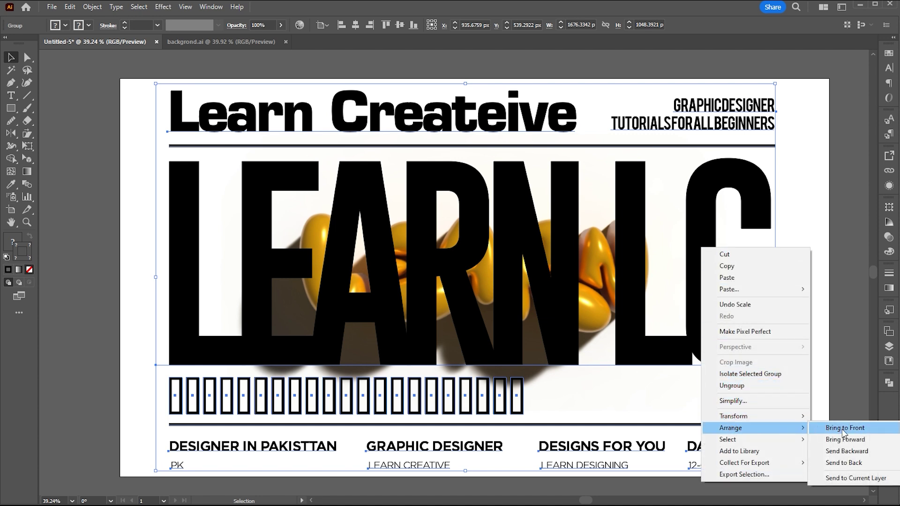
click(841, 464)
click(797, 391)
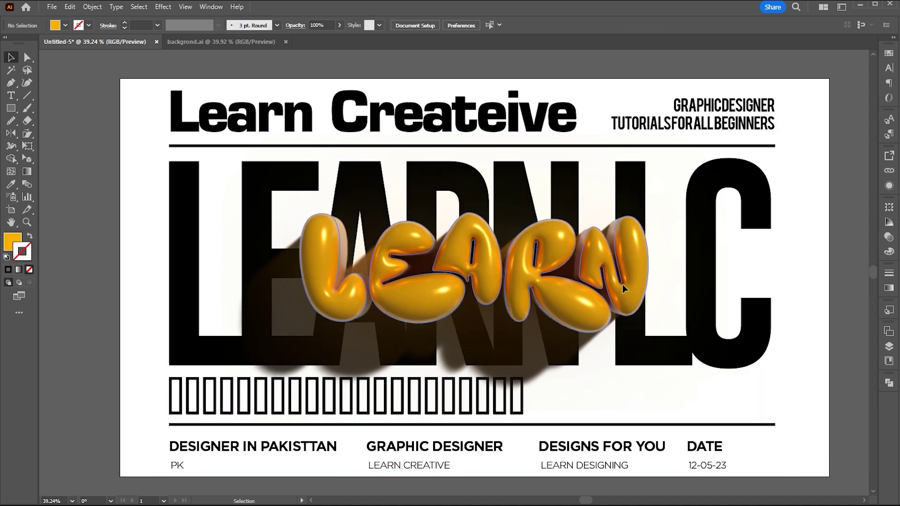
Scale the 3D LEARN letters wider across the big headline.
click(493, 275)
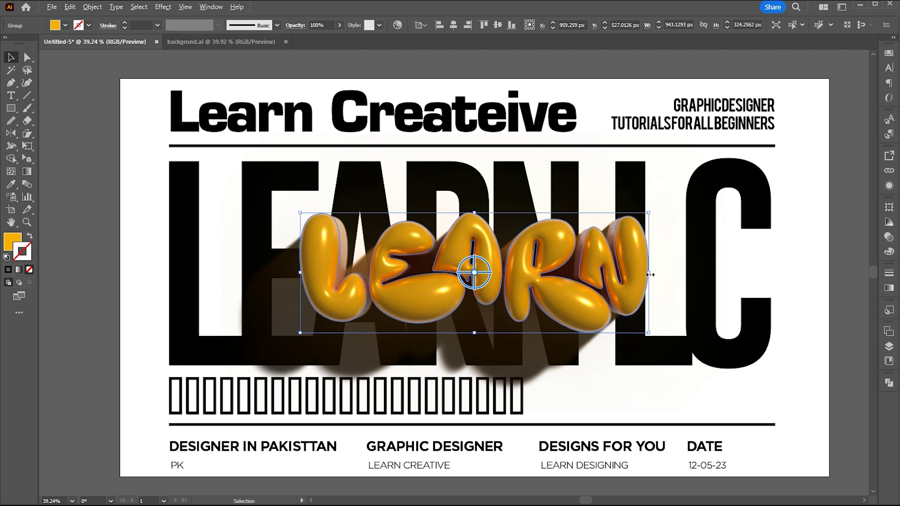
drag(651, 275, 754, 273)
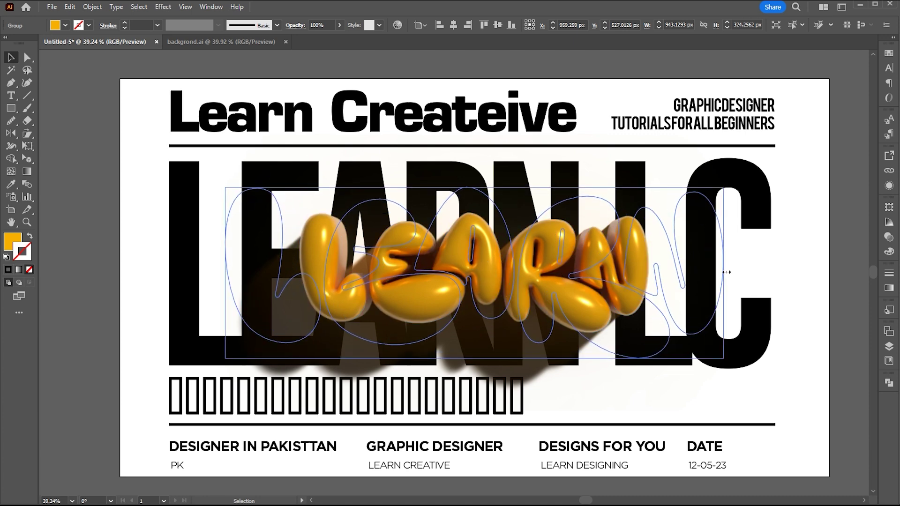
drag(754, 274, 809, 279)
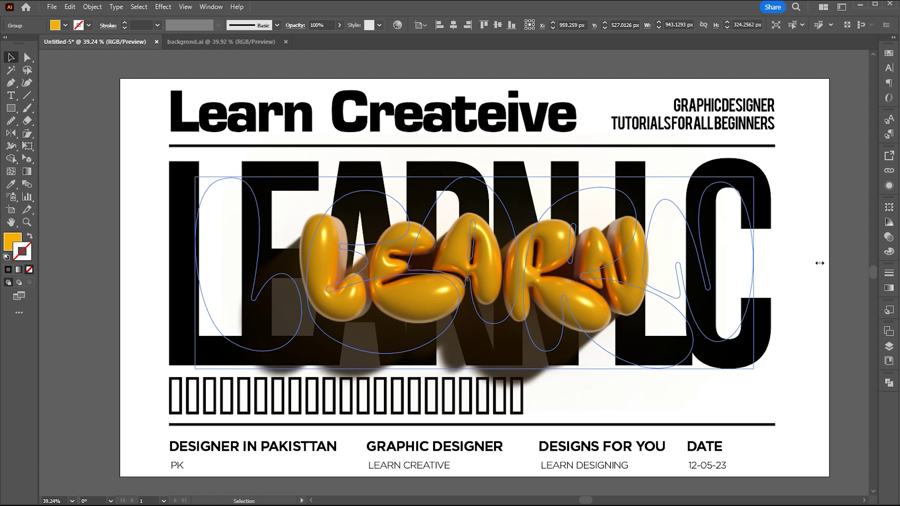
drag(819, 264, 817, 263)
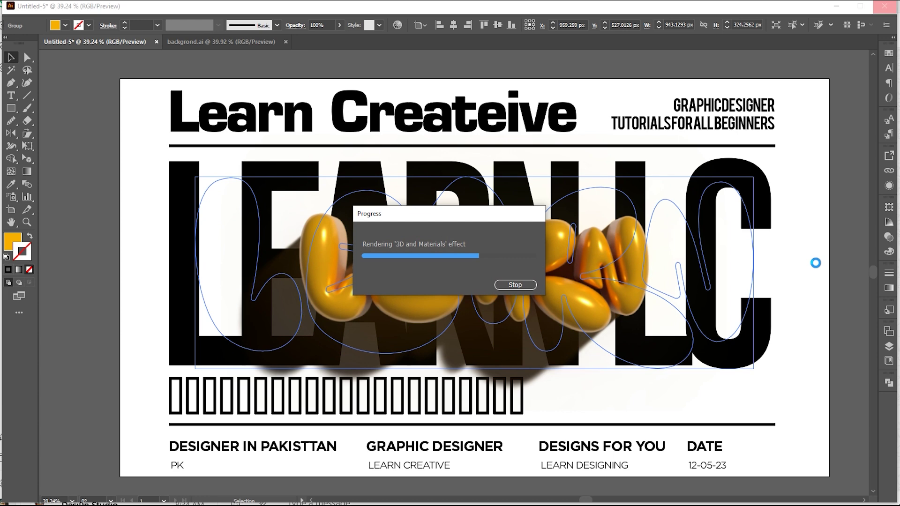